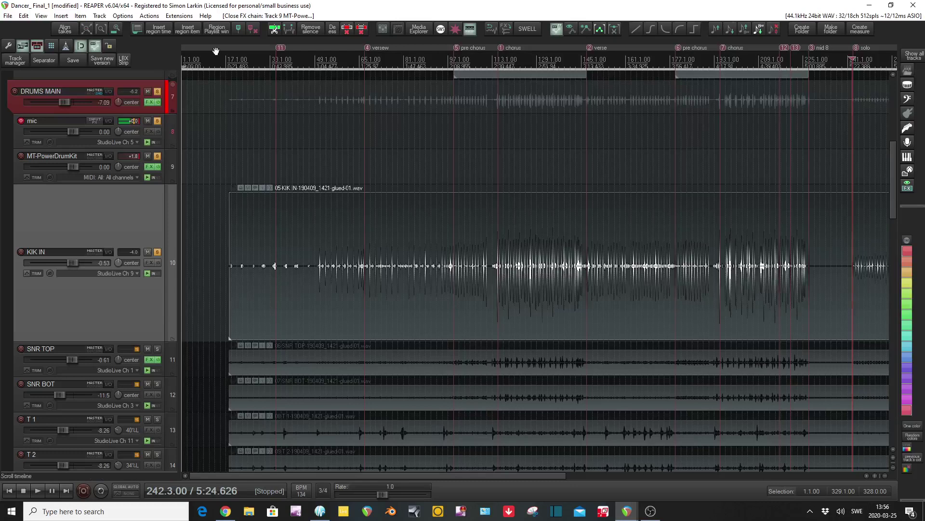
Step: Run 'Transient detection sensitivity/threshold: Adjust' from the action list filtered by 'Transient'
left_click(149, 16)
left_click(162, 28)
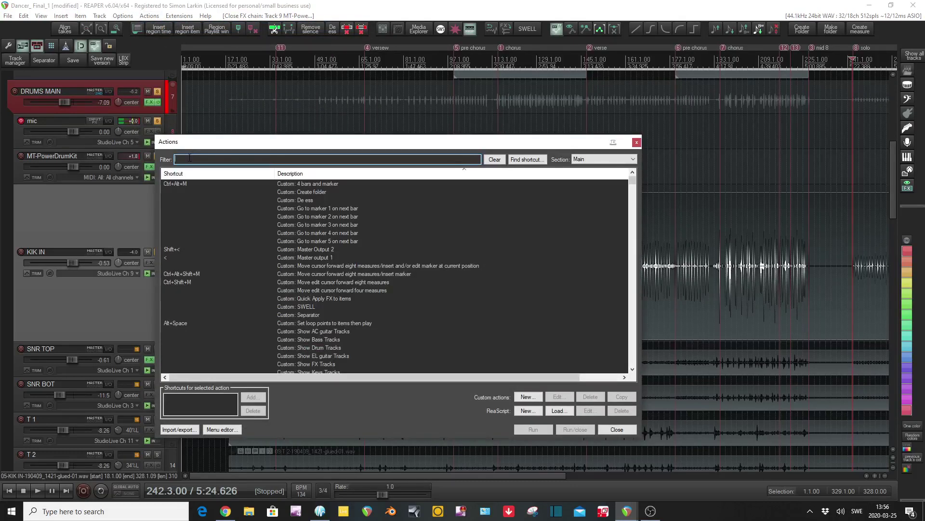
type("Transient")
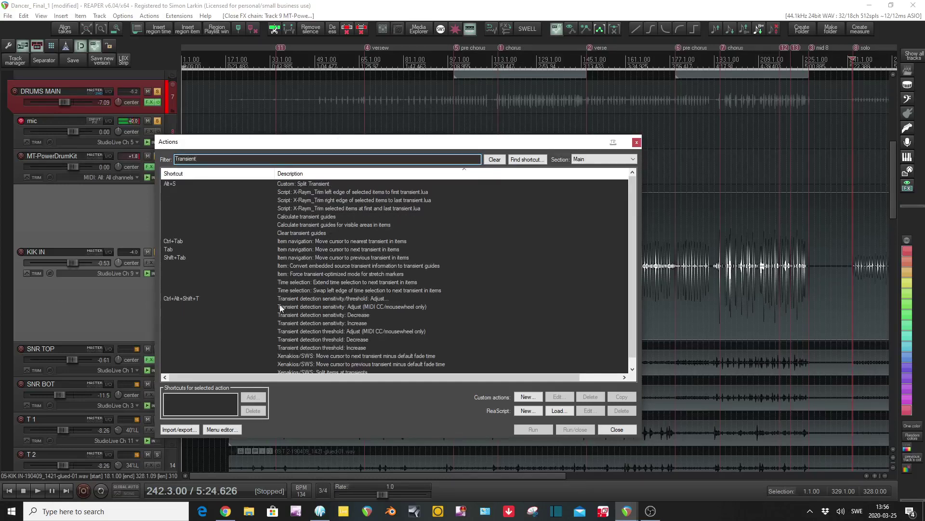
left_click(302, 300)
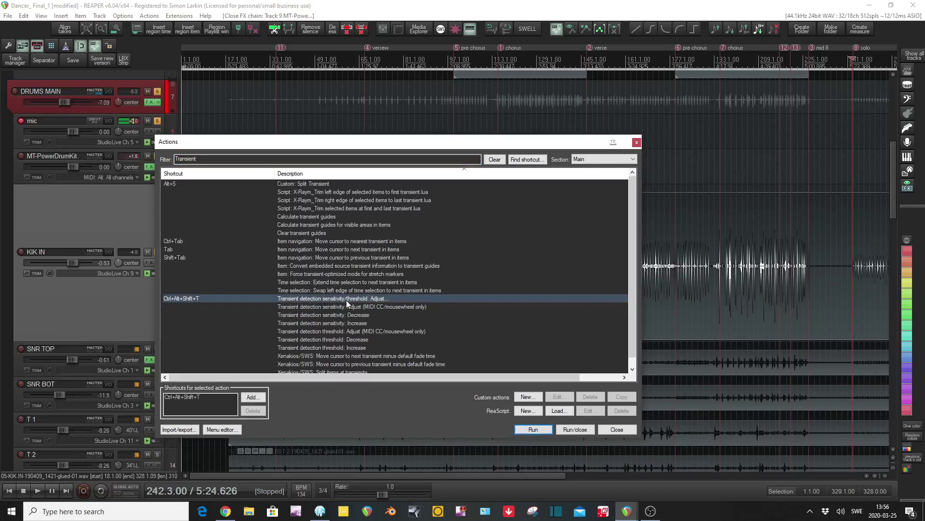
double_click(379, 299)
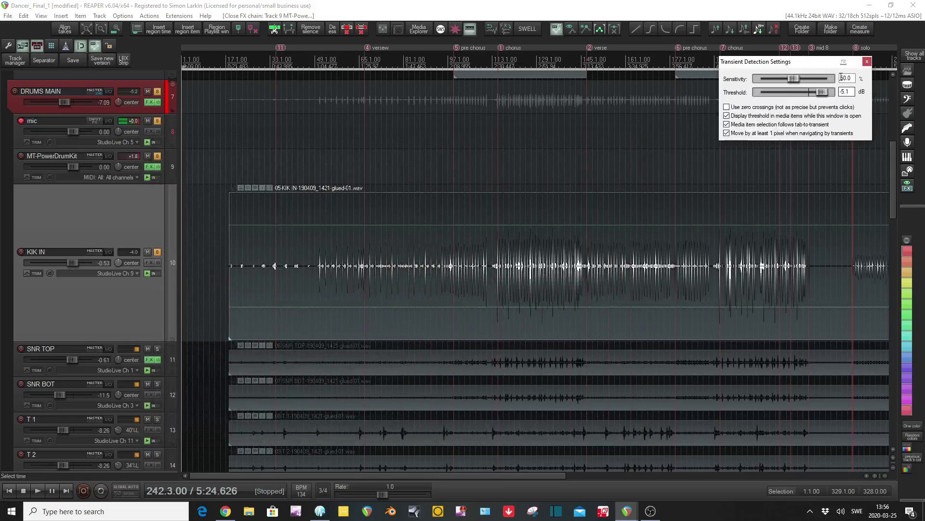
Step: Lower the transient detection threshold to -16.9 dB so the KIK IN hits register
left_click_drag(771, 62, 561, 105)
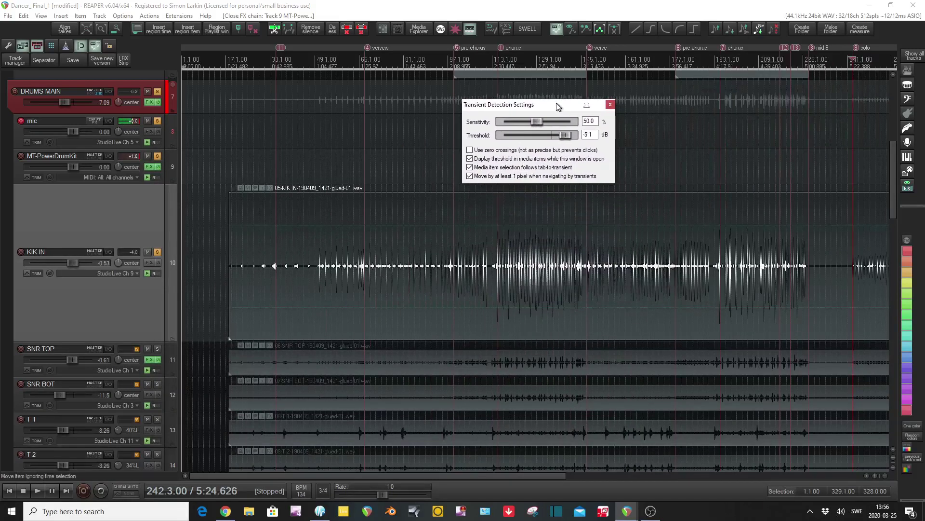
left_click(399, 235)
left_click(476, 230)
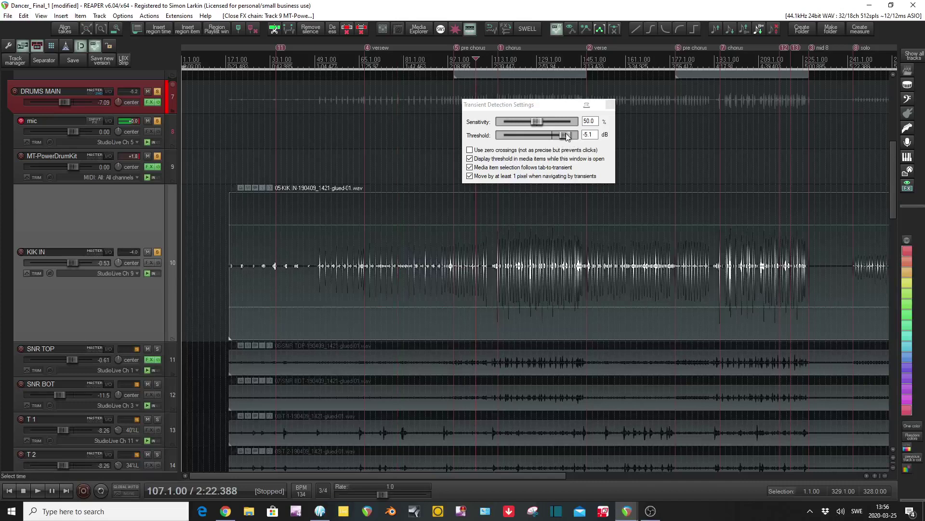
left_click_drag(567, 136, 549, 146)
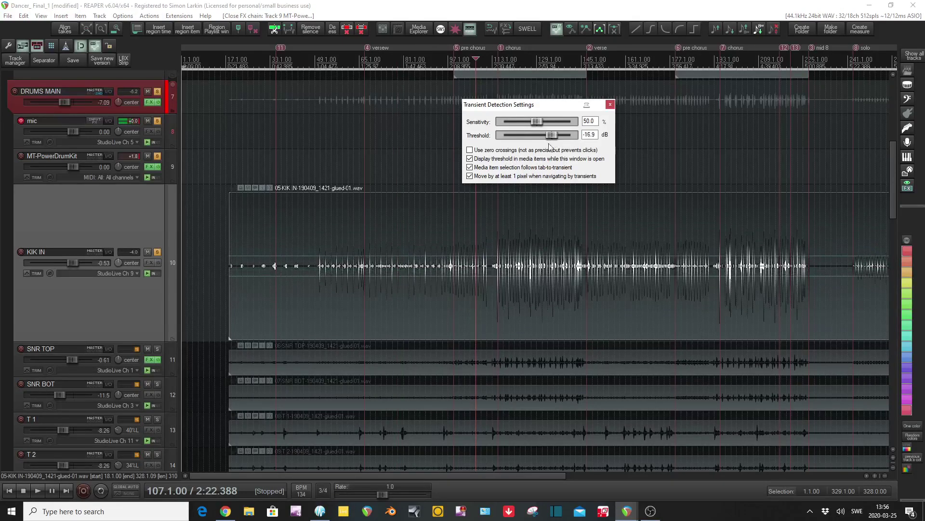
scroll(318, 278, "up", 5)
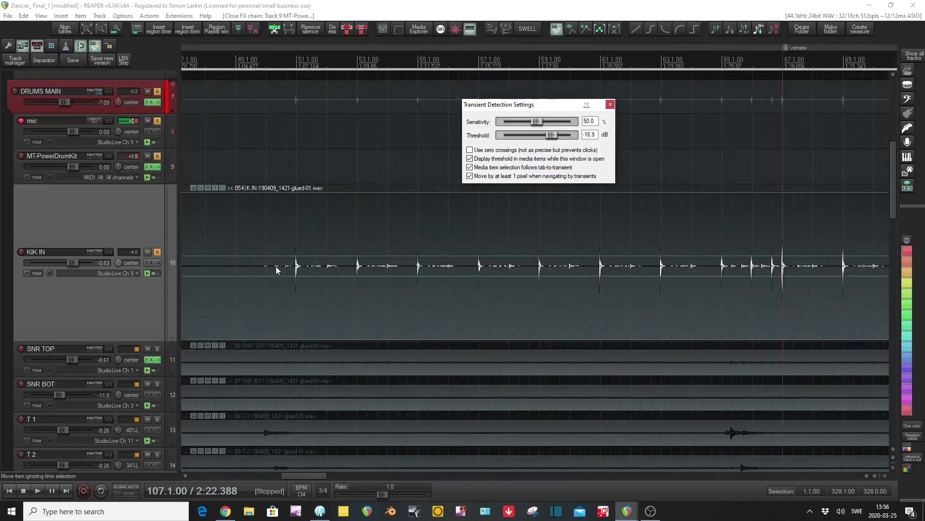
scroll(713, 281, "down", 5)
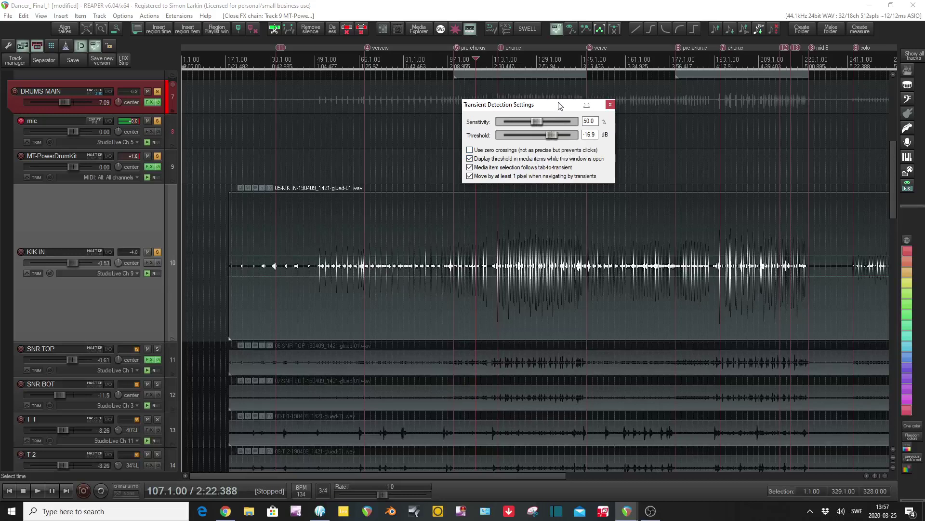
left_click_drag(556, 105, 280, 80)
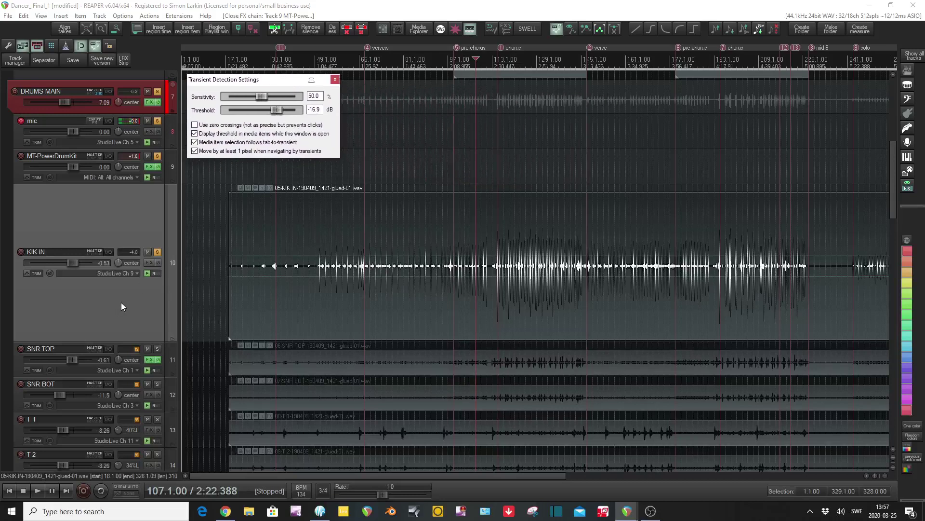
Step: Add JS: Audio To MIDI Drum Trigger to the KIK IN track, found by filtering 'drum'
left_click(148, 262)
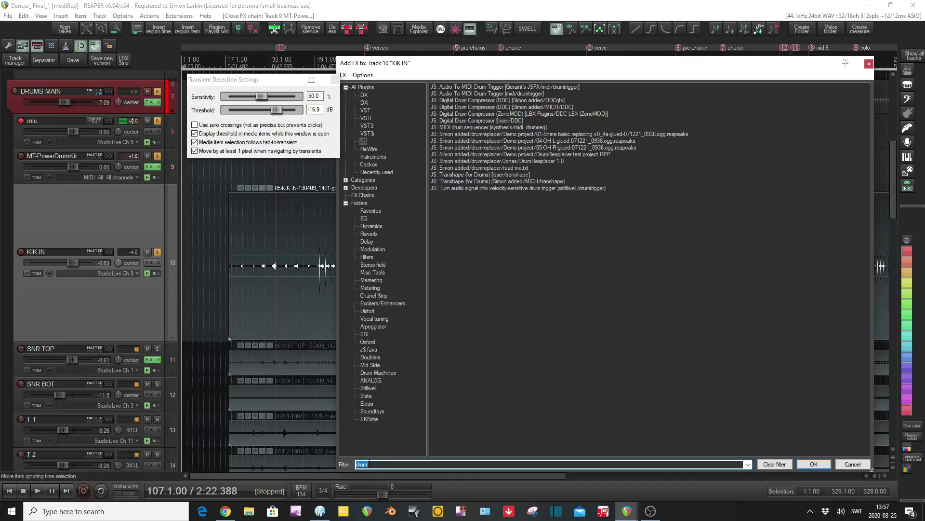
left_click(365, 142)
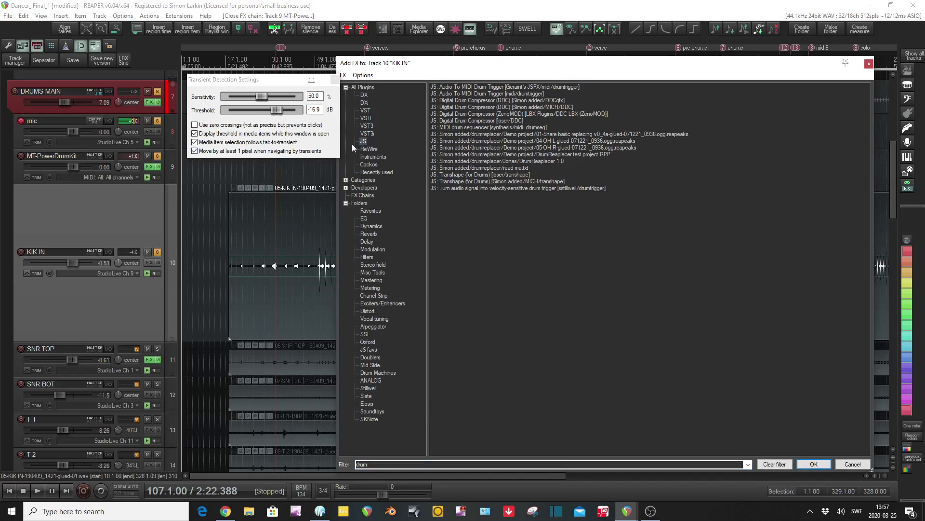
left_click(386, 464)
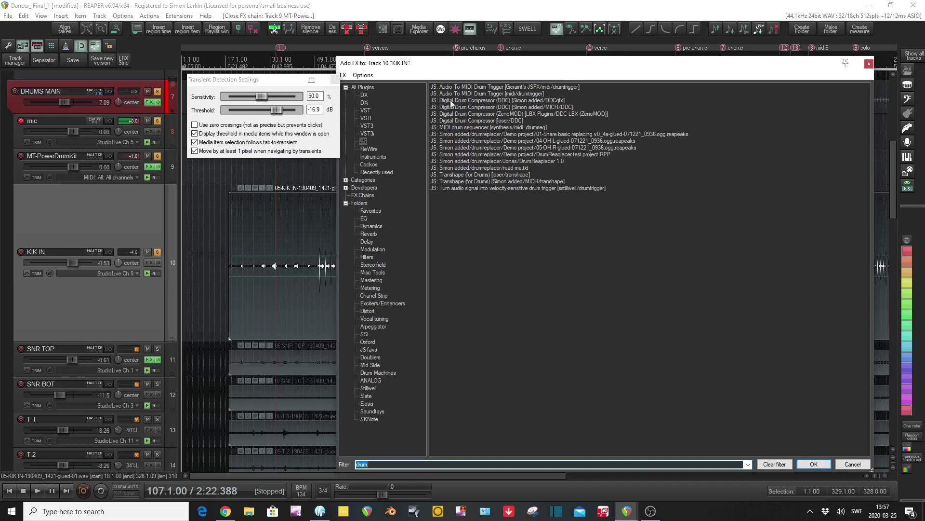
double_click(495, 88)
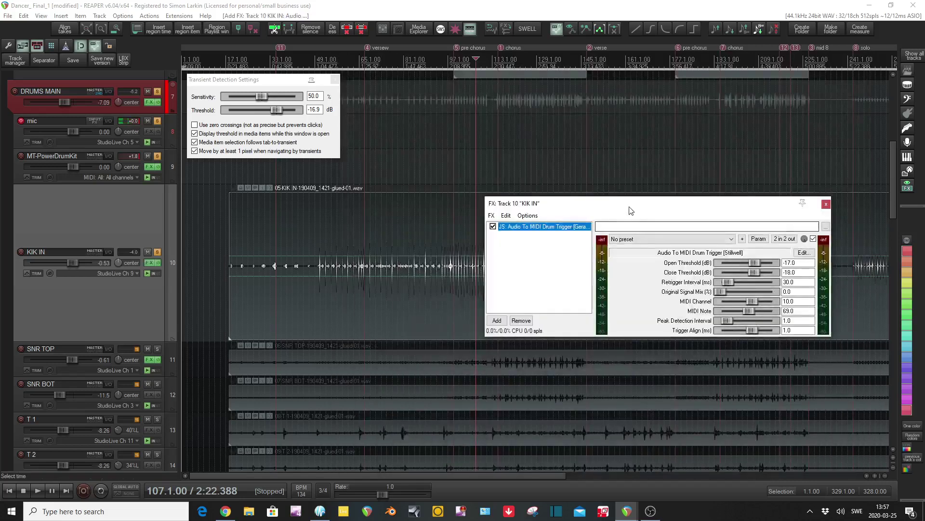
left_click_drag(632, 207, 495, 82)
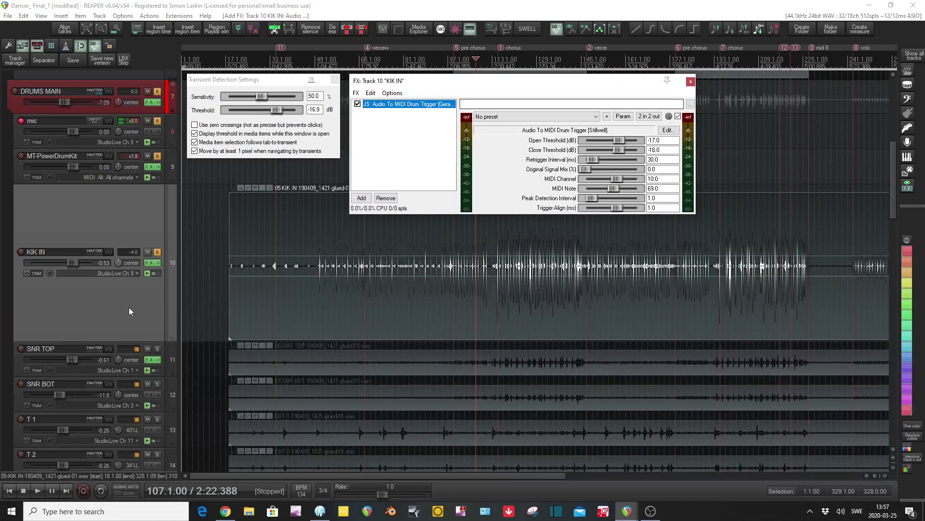
Step: Open the MT-PowerDrumKit track's FX window and close it again
left_click(169, 218)
left_click(175, 167)
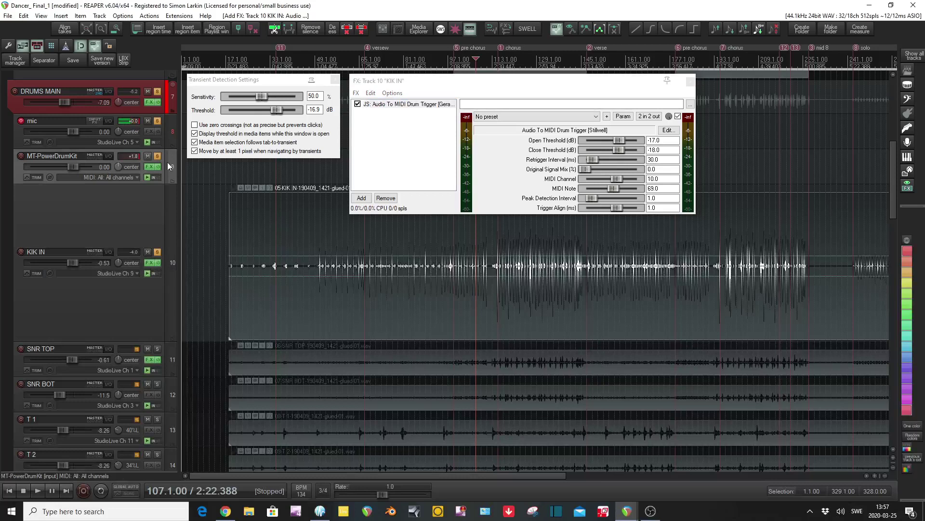
left_click(149, 167)
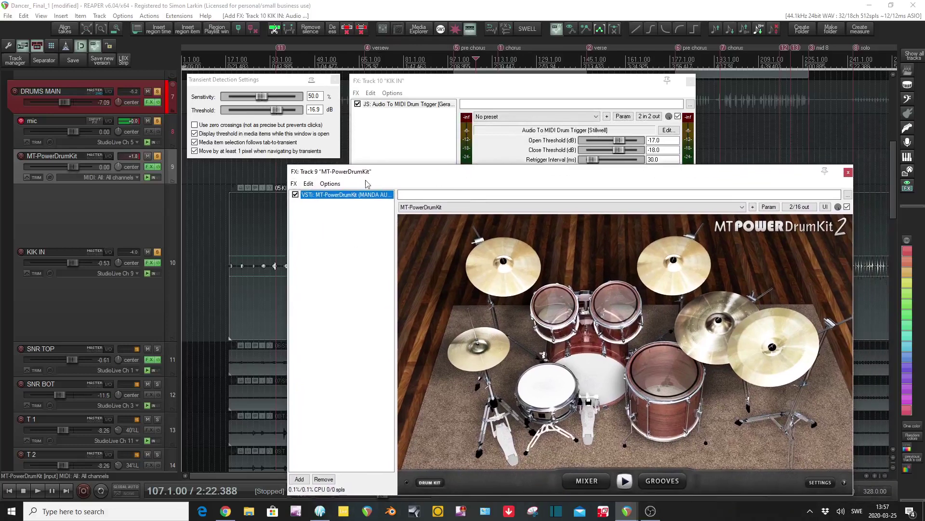
left_click(848, 172)
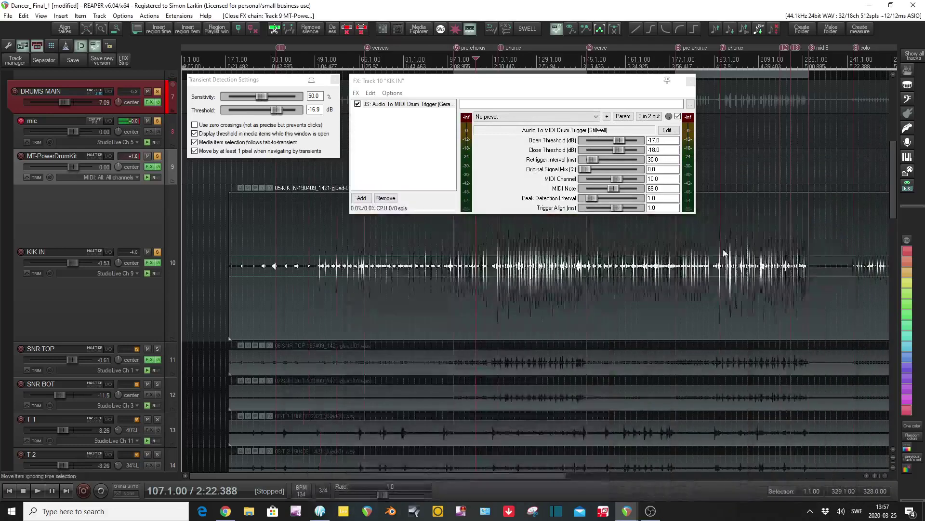
Step: Close the trigger window, make KIK IN much taller, and set the threshold to -13.1 dB
key("Escape")
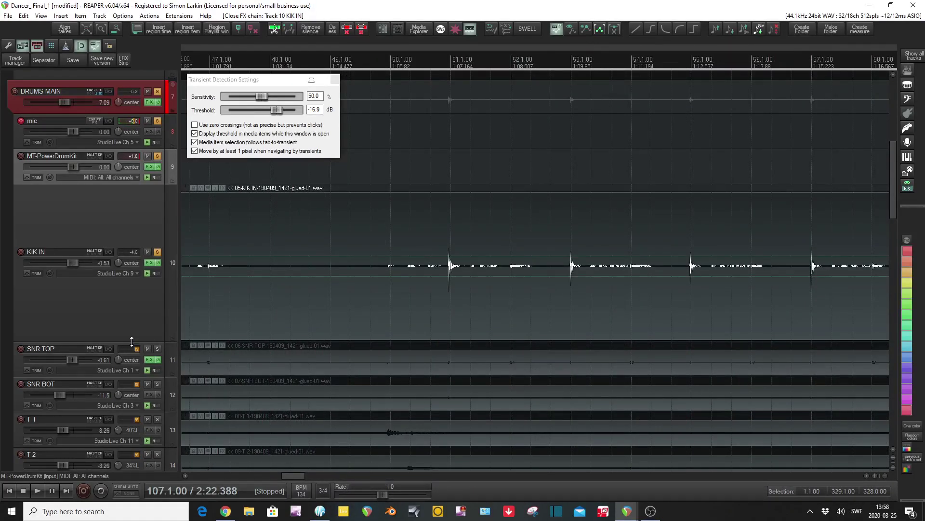
left_click_drag(132, 342, 131, 447)
scroll(391, 343, "down", 2)
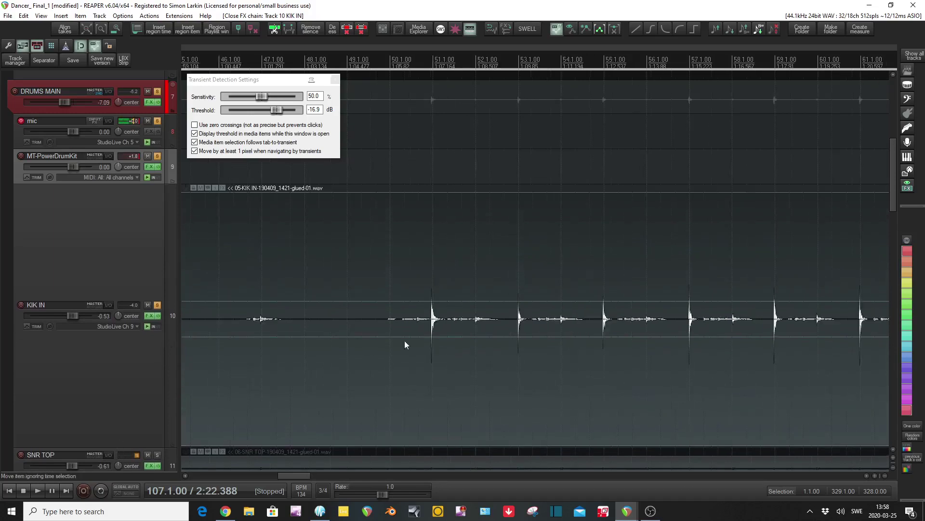
scroll(504, 323, "up", 8)
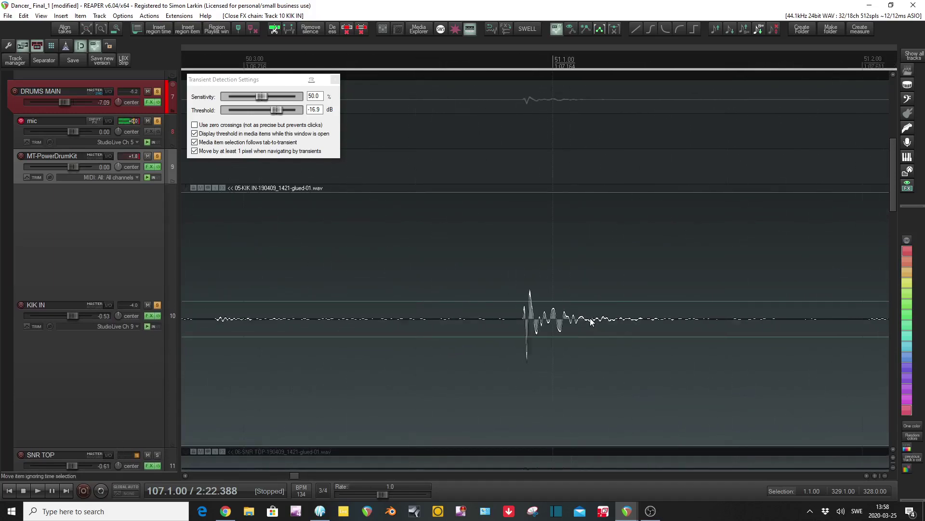
left_click_drag(275, 110, 283, 112)
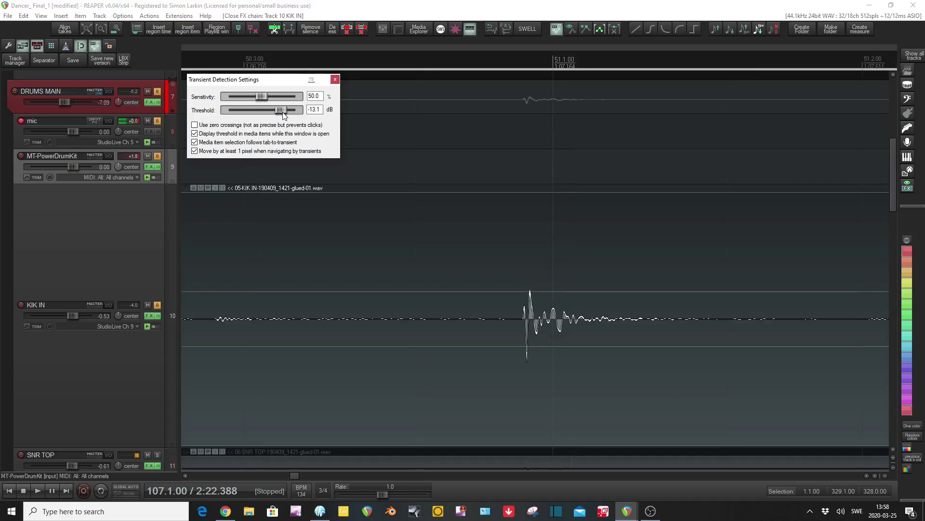
scroll(440, 206, "down", 15)
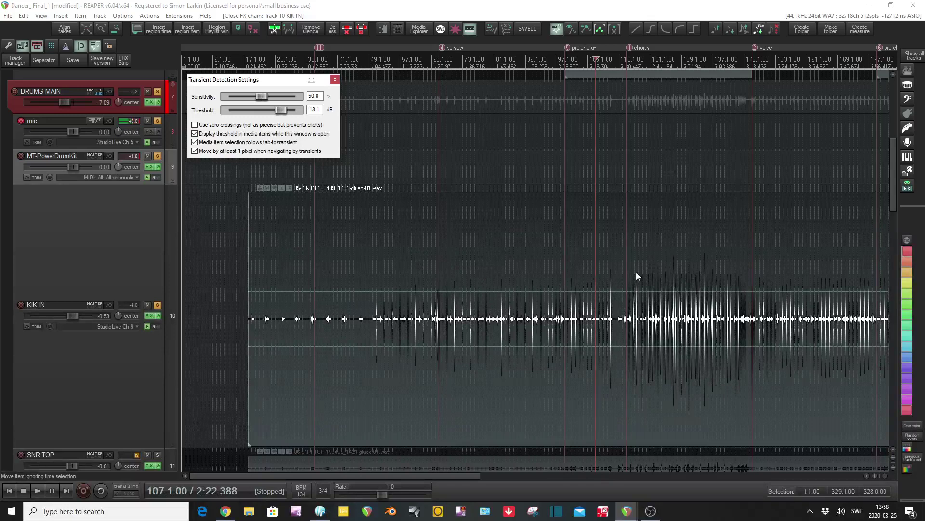
Step: Zoom and scroll in on the KIK IN kick transients to inspect detection
scroll(715, 273, "down", 5)
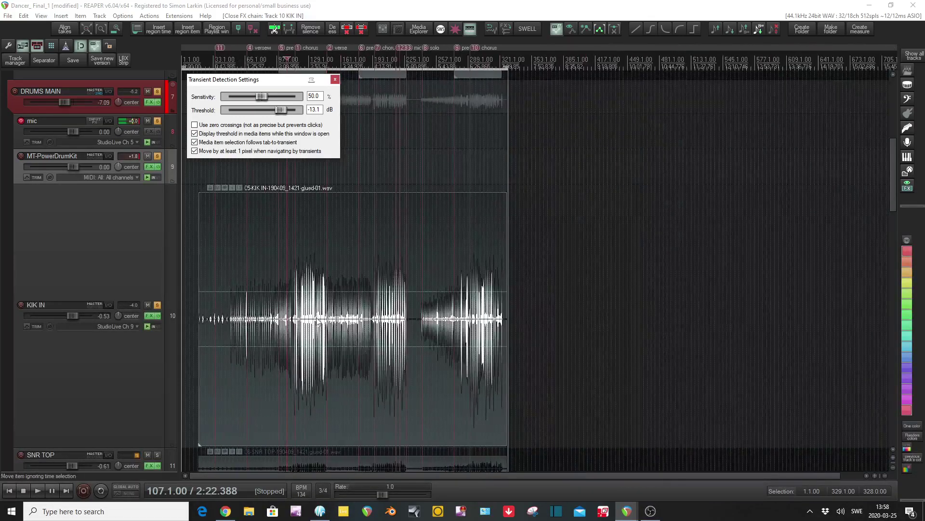
scroll(317, 322, "up", 10)
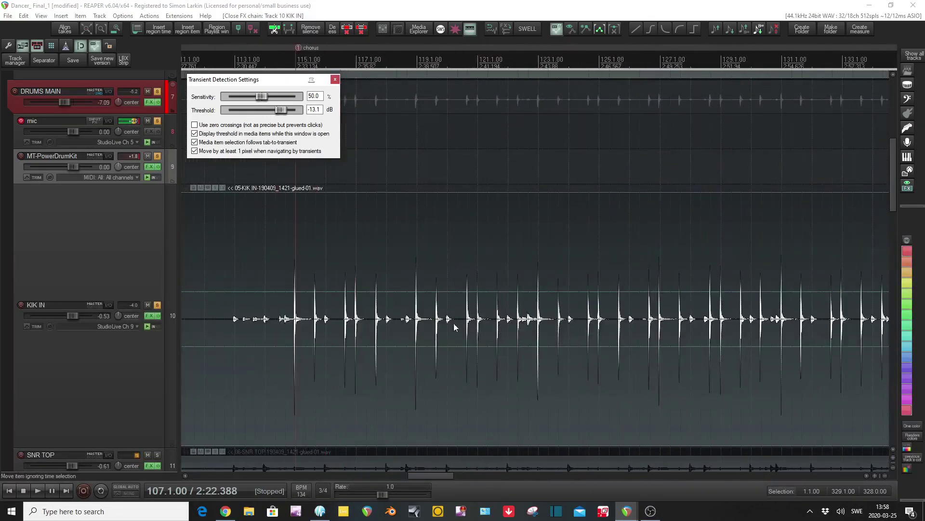
scroll(289, 330, "up", 5)
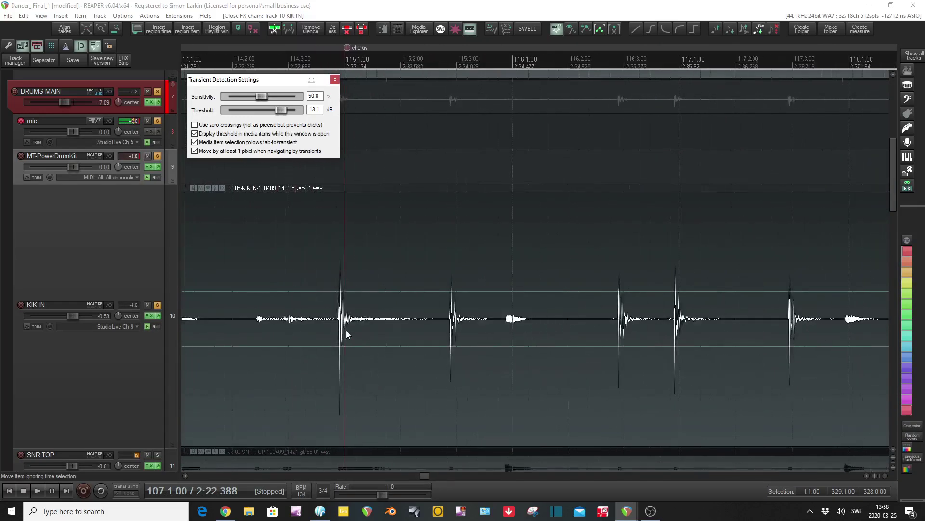
scroll(345, 334, "up", 1)
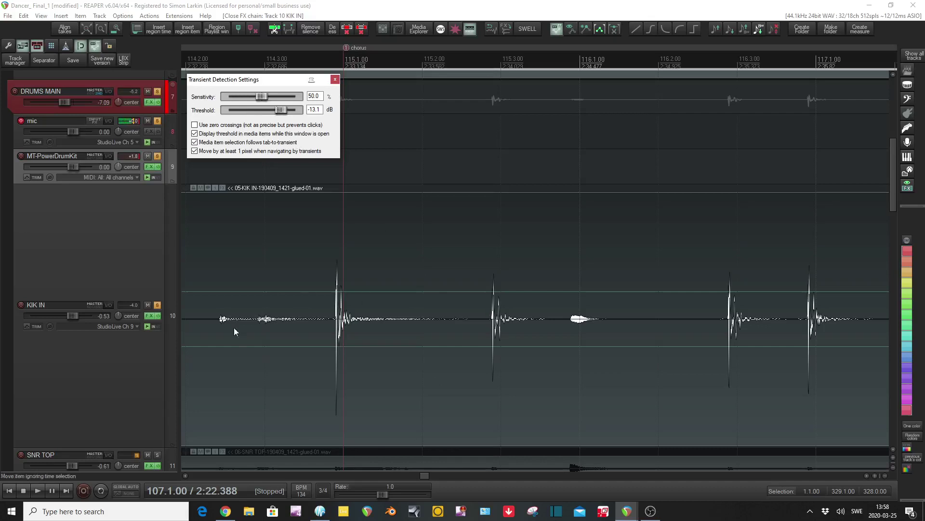
scroll(386, 365, "up", 6)
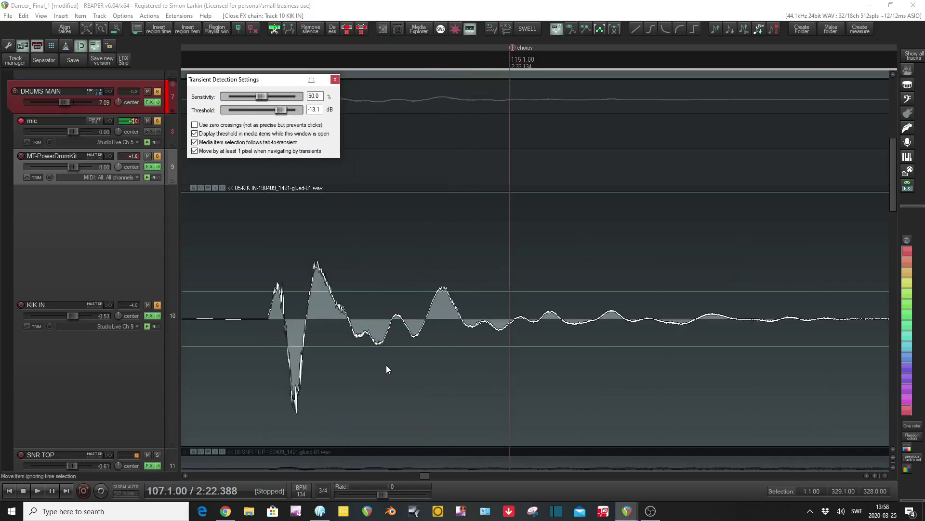
scroll(273, 296, "down", 10)
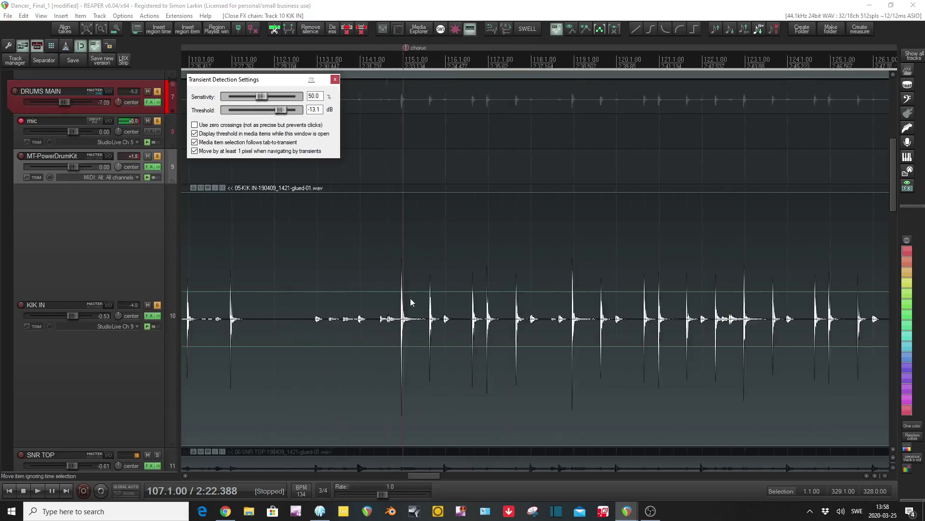
scroll(216, 328, "up", 10)
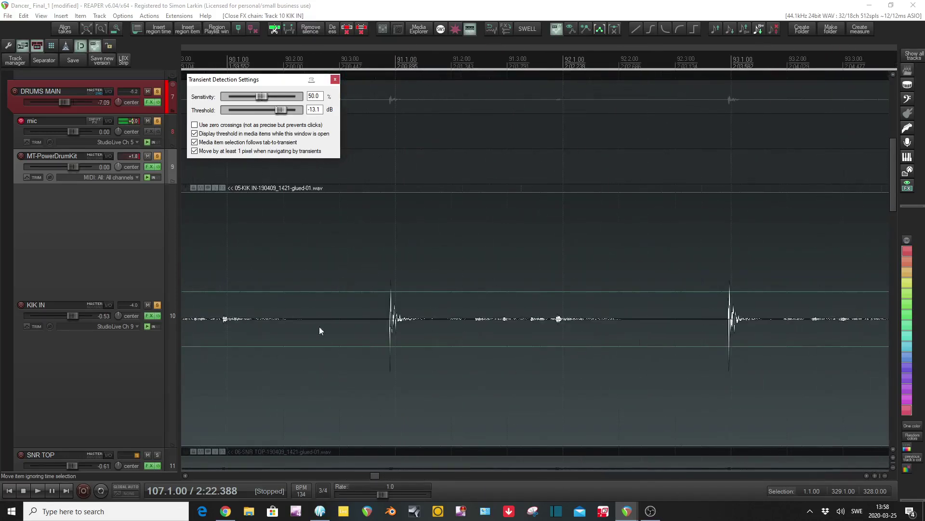
scroll(408, 320, "up", 3)
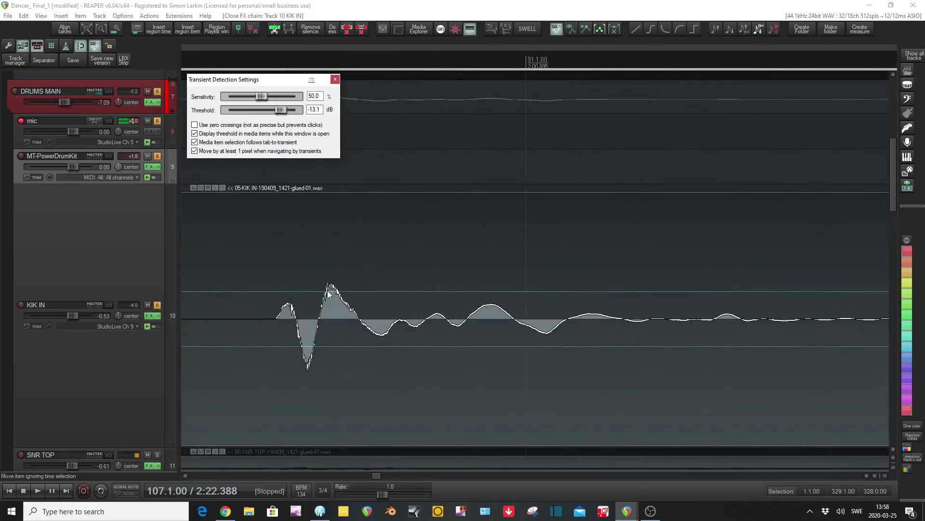
scroll(461, 347, "down", 10)
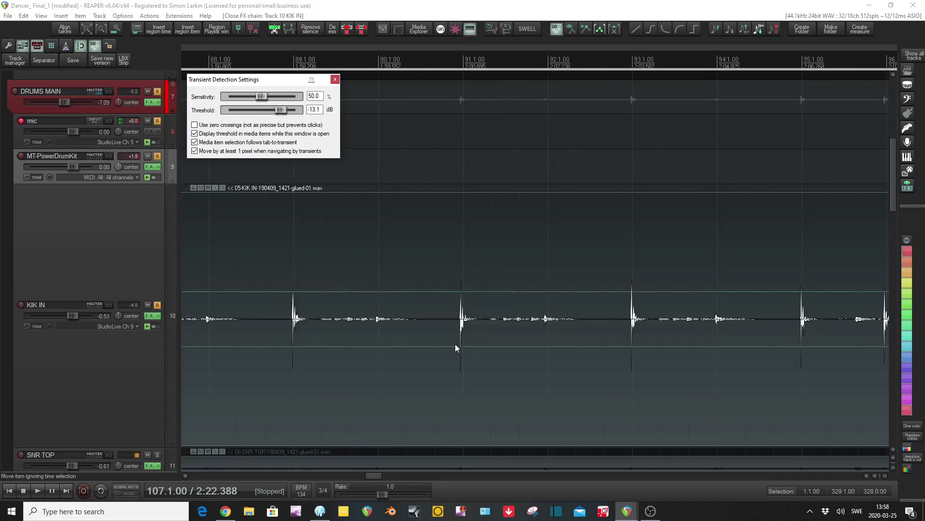
scroll(528, 358, "up", 12)
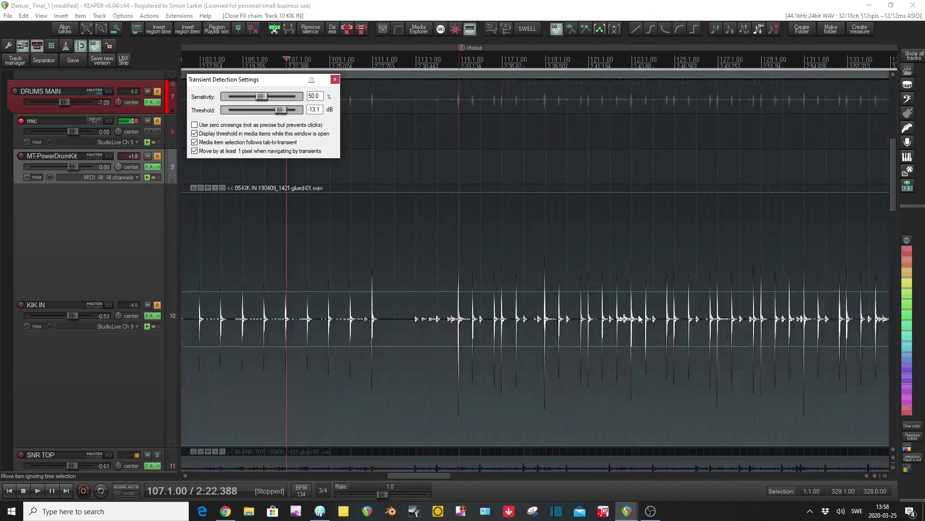
scroll(520, 329, "up", 4)
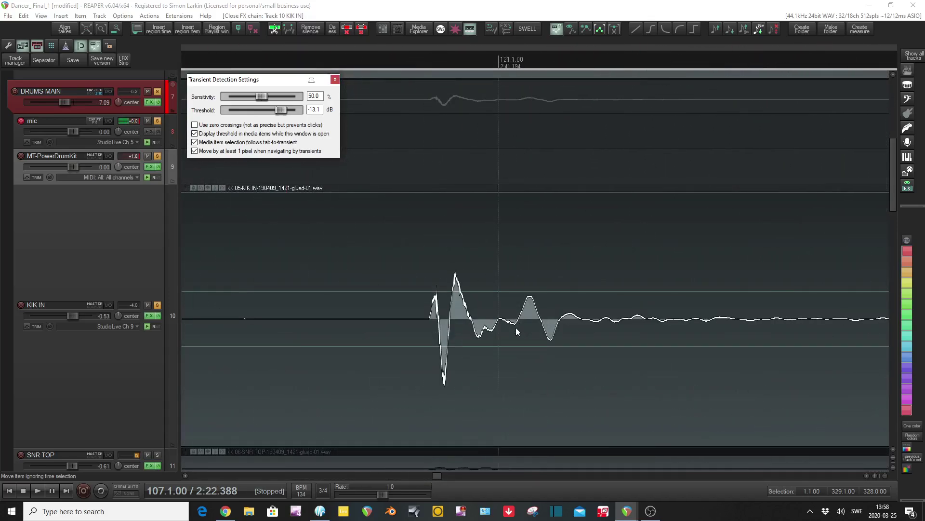
scroll(516, 328, "down", 5)
scroll(515, 328, "down", 3)
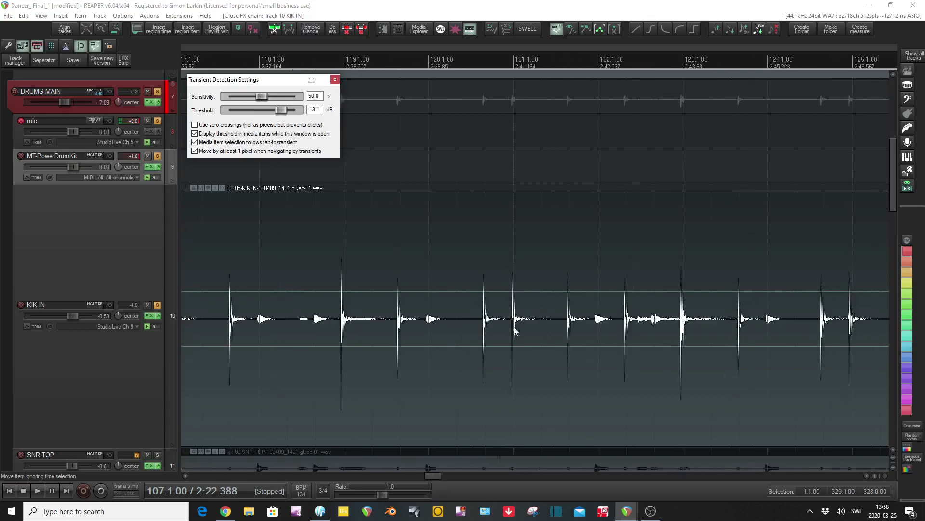
scroll(323, 347, "up", 10)
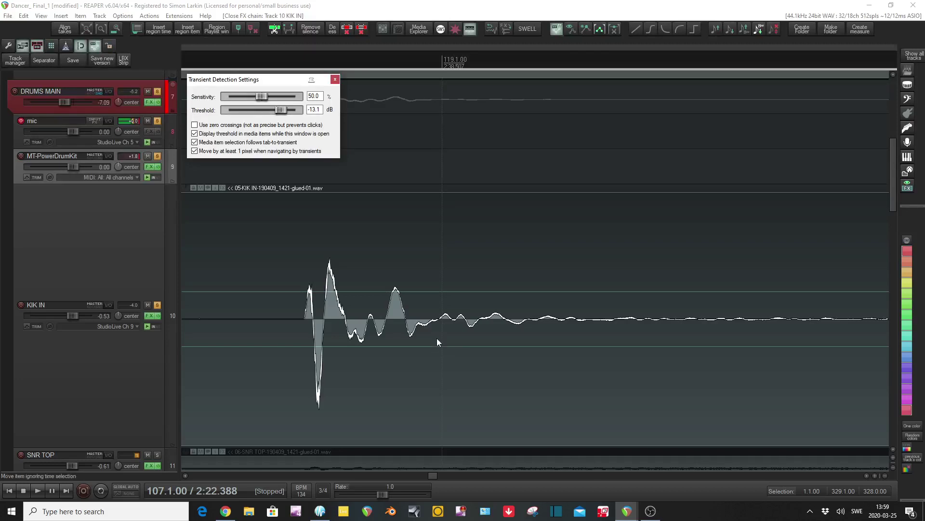
scroll(436, 339, "down", 10)
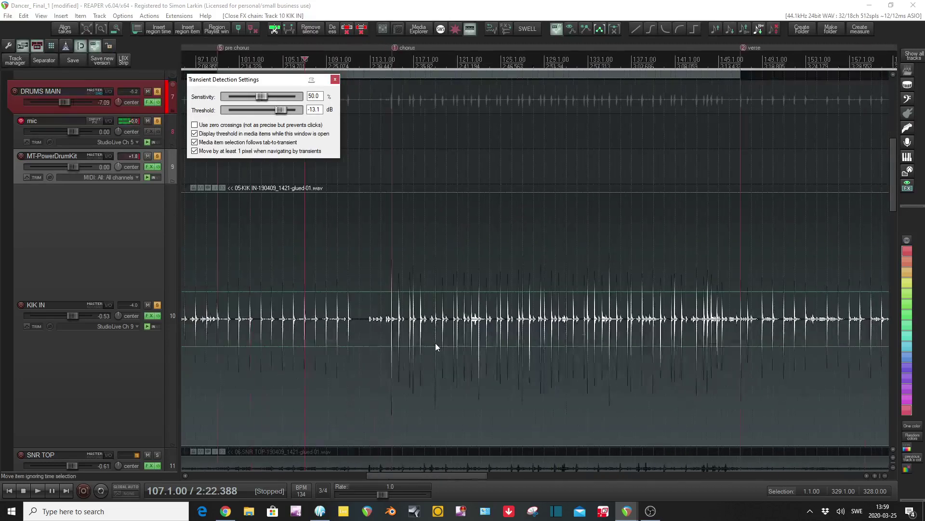
left_click_drag(461, 475, 374, 477)
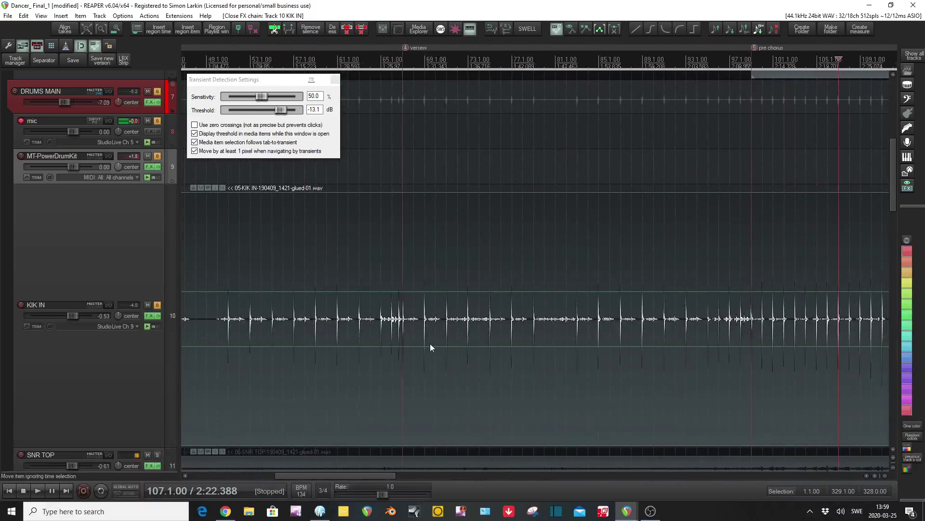
scroll(243, 314, "up", 10)
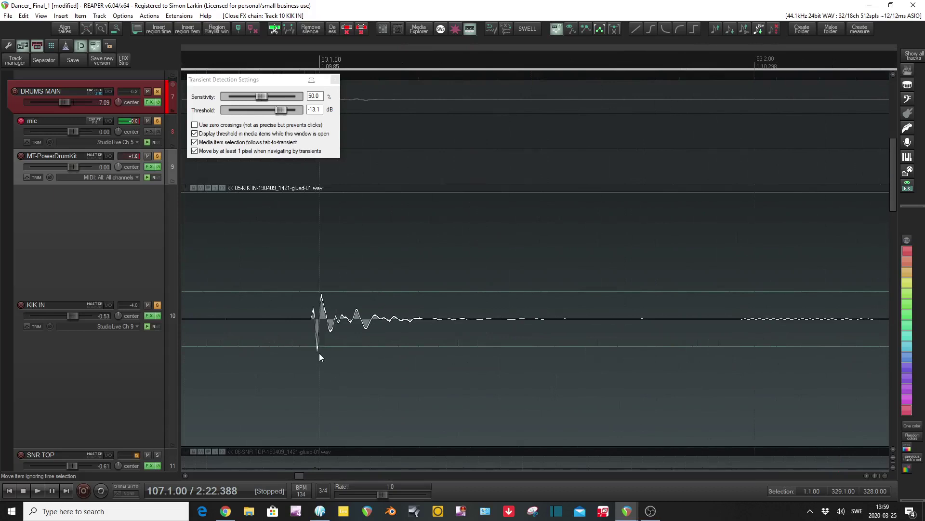
scroll(317, 346, "down", 10)
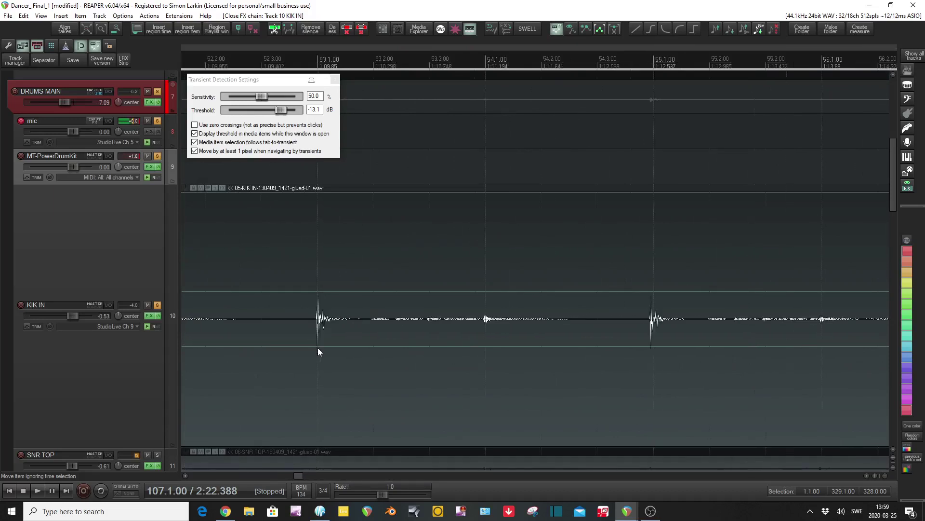
scroll(573, 352, "up", 8)
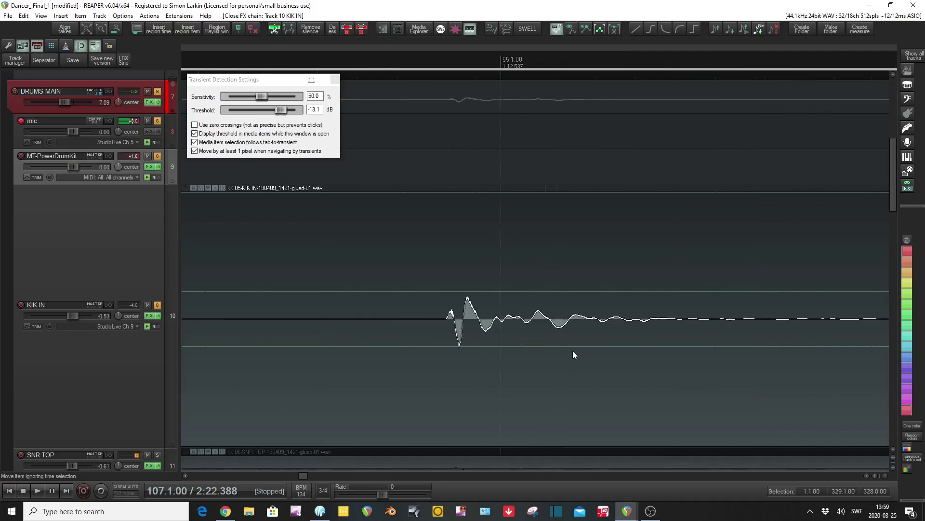
Step: Lower the transient detection threshold to -14.8 dB, placing the edit cursor near bar 59
left_click_drag(283, 114, 281, 113)
scroll(409, 217, "down", 5)
scroll(408, 218, "down", 8)
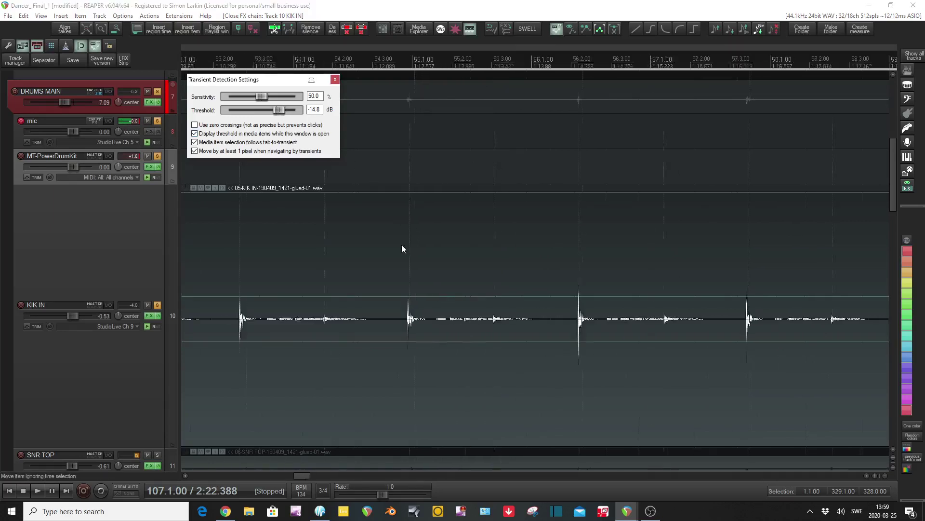
scroll(573, 332, "up", 4)
left_click(573, 328)
scroll(525, 335, "up", 6)
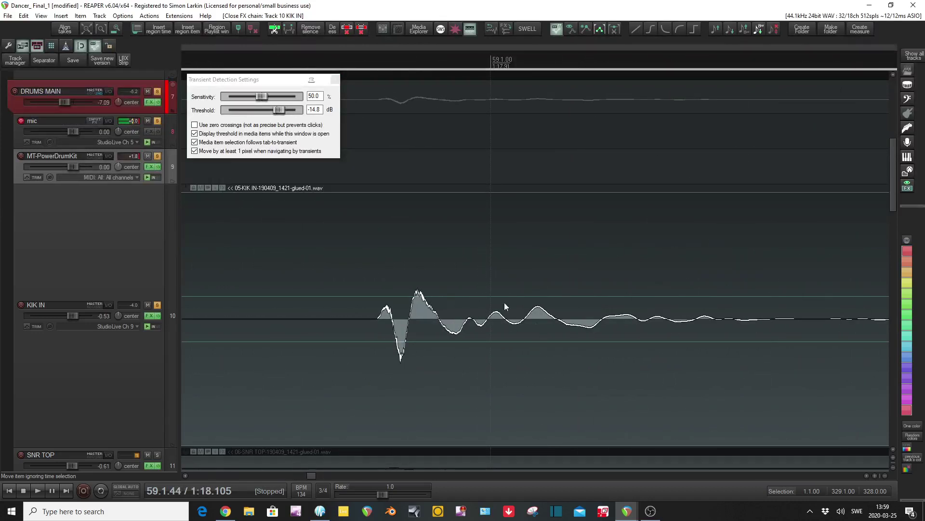
scroll(569, 326, "down", 15)
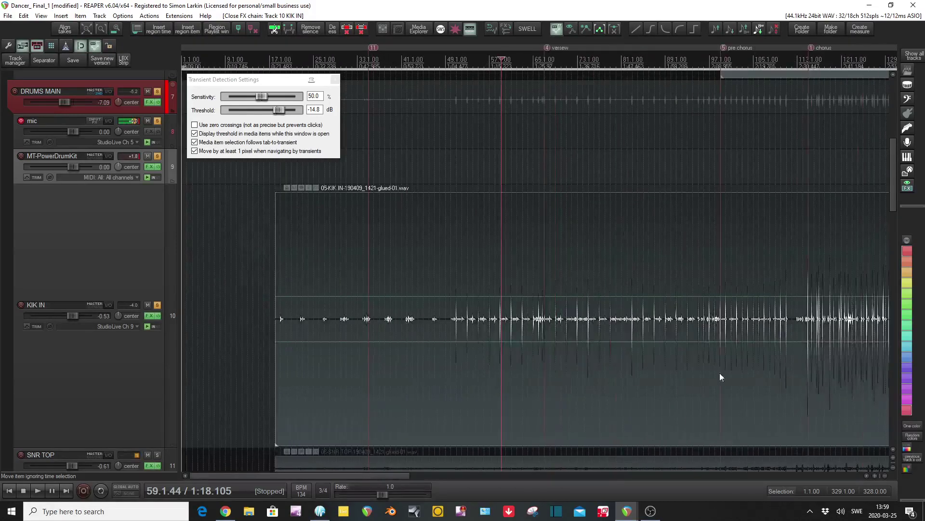
Step: Enter -14.8 in both the Open Threshold and Close Threshold fields of KIK IN's drum trigger
left_click(150, 316)
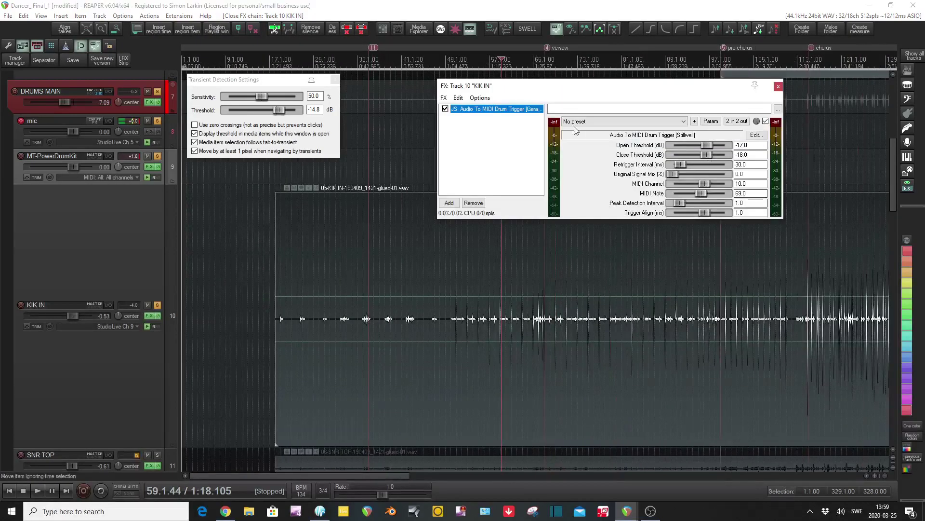
left_click_drag(595, 93, 505, 84)
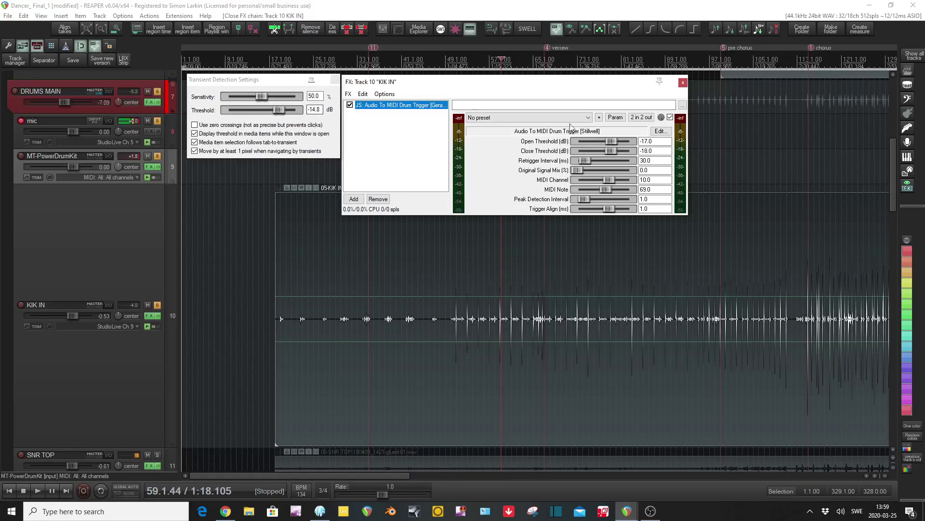
left_click(655, 143)
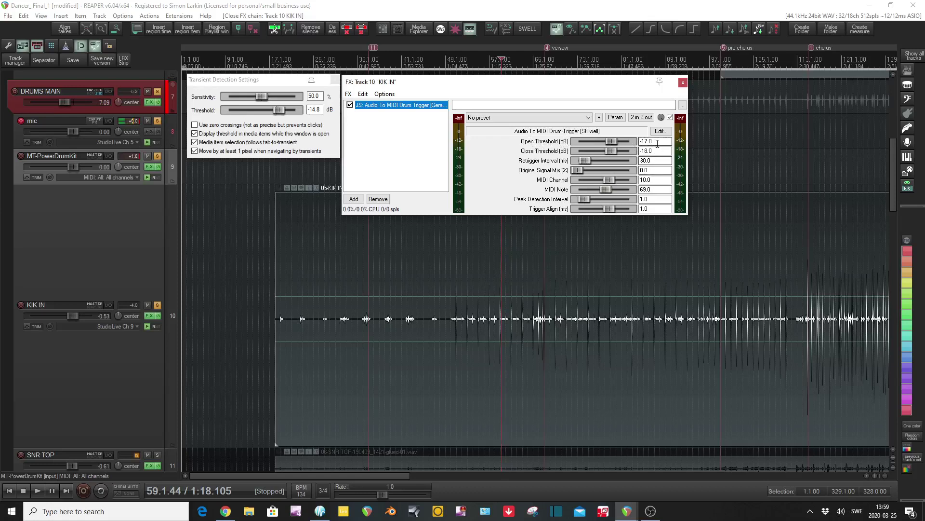
double_click(658, 141)
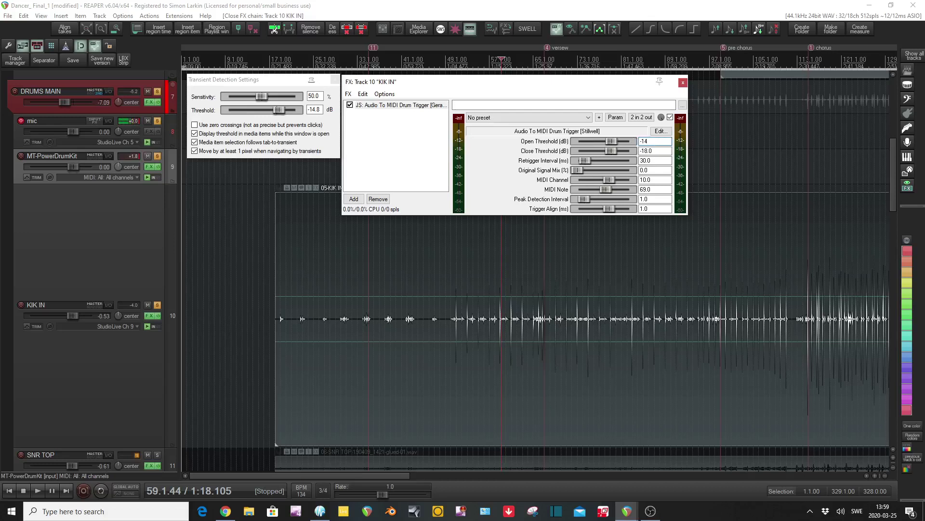
type("-14.8")
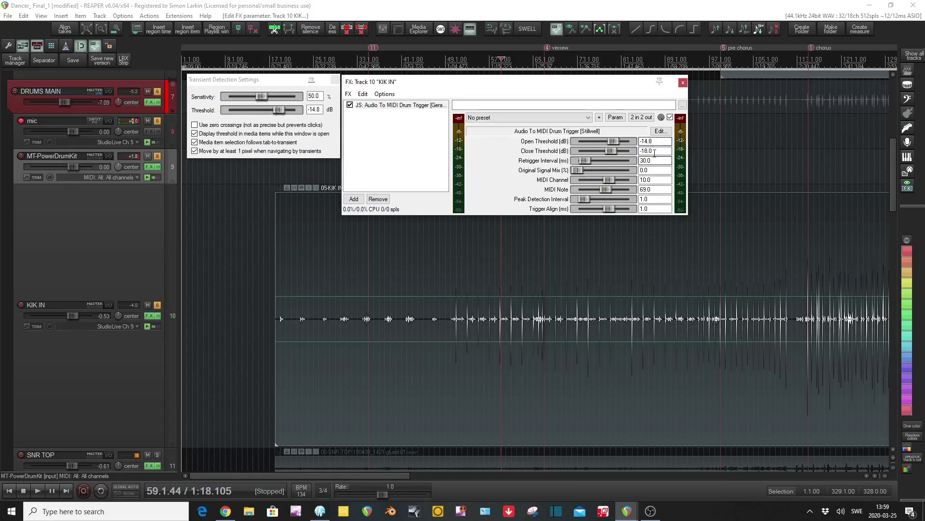
double_click(636, 151)
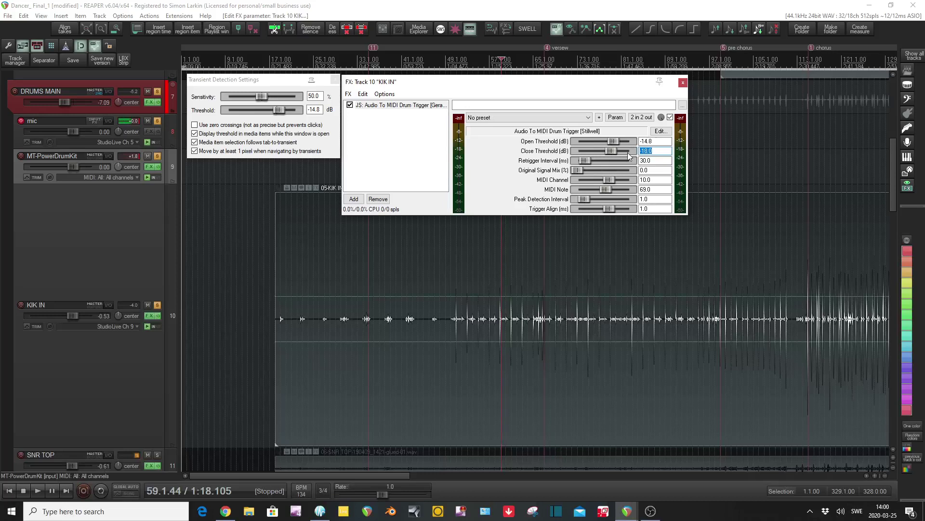
type("-14.8")
key("Tab")
left_click(214, 188)
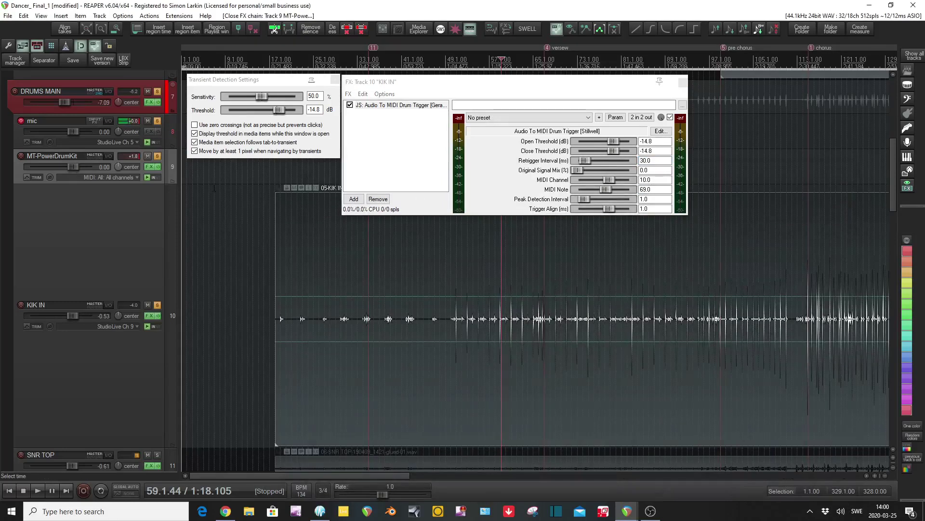
Step: Create an empty MIDI item on MT-PowerDrumKit over bars 2–11 and view its note numbers
left_click_drag(186, 178, 237, 177)
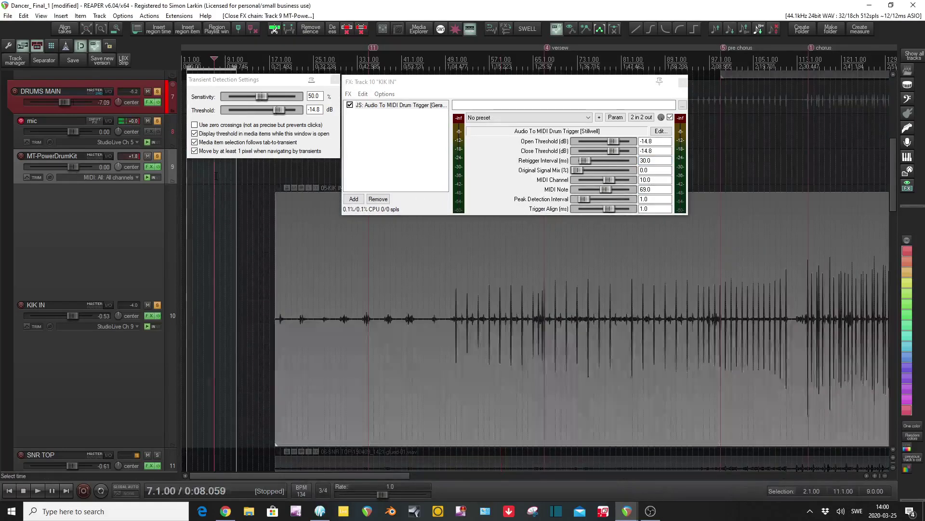
left_click(216, 176)
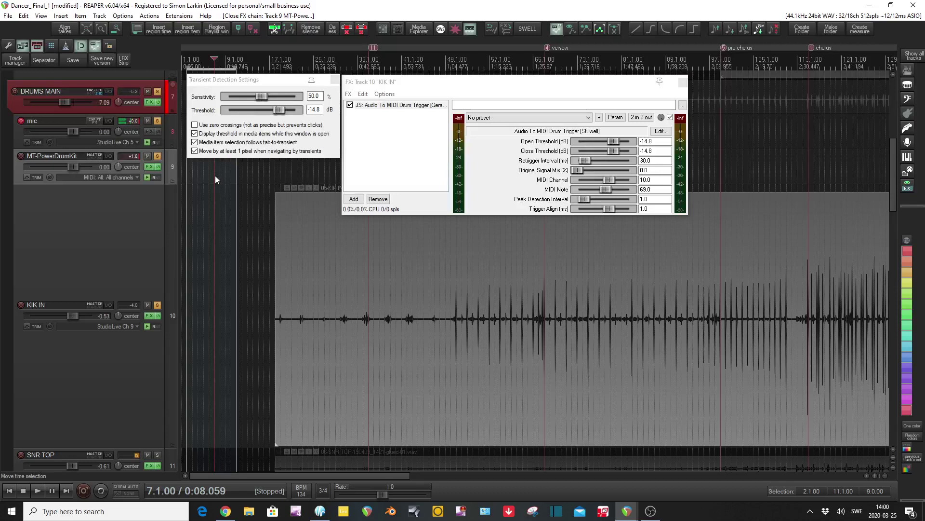
double_click(215, 177)
left_click(363, 103)
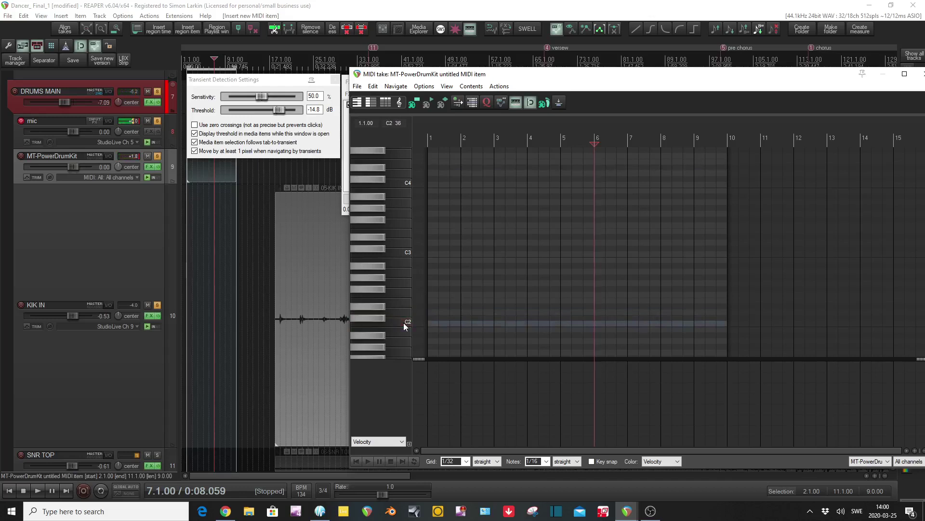
left_click(372, 103)
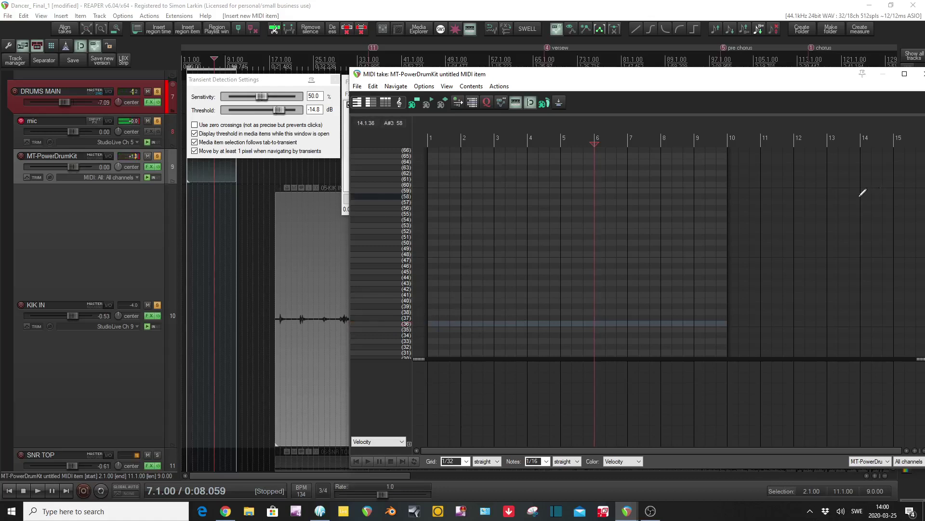
double_click(737, 76)
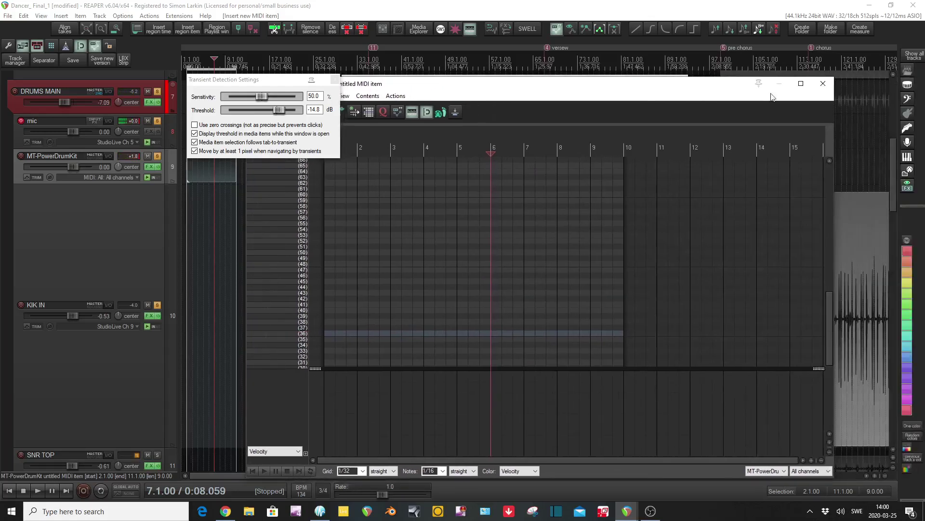
left_click(823, 84)
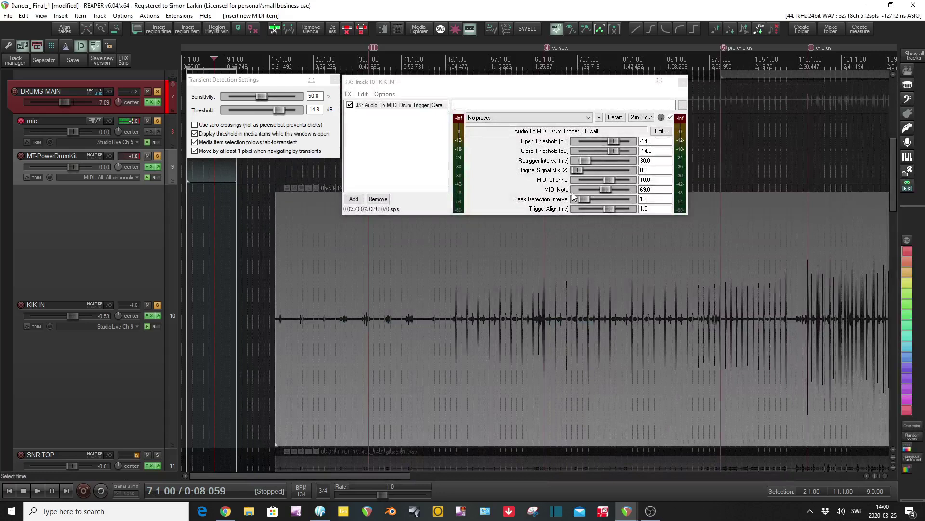
Step: Set the drum trigger's MIDI Note to 36 and put the edit cursor at bar 50
left_click(660, 189)
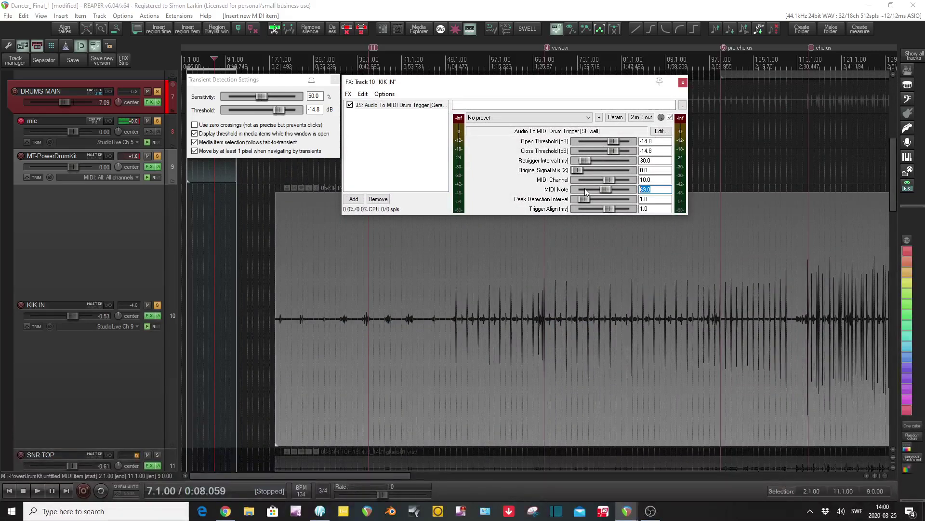
type("36")
key("Tab")
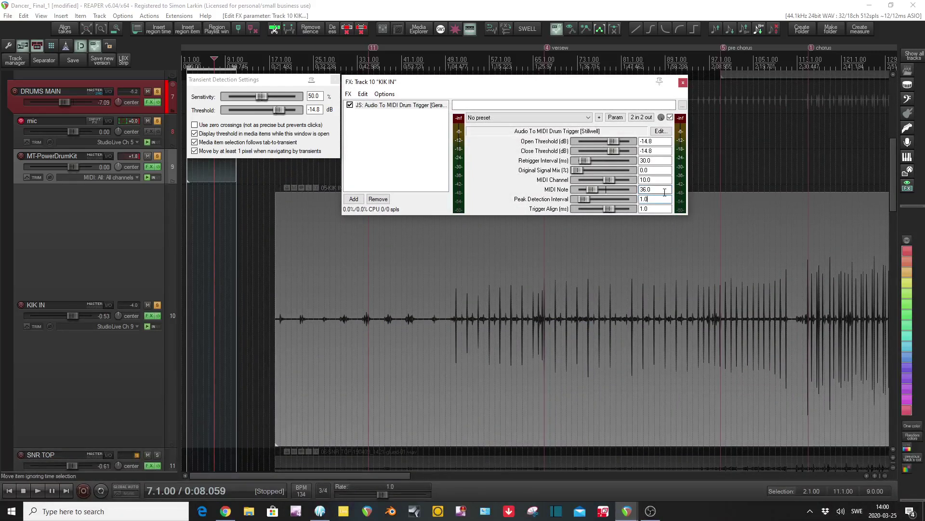
left_click(459, 418)
scroll(445, 417, "up", 5)
scroll(482, 415, "down", 3)
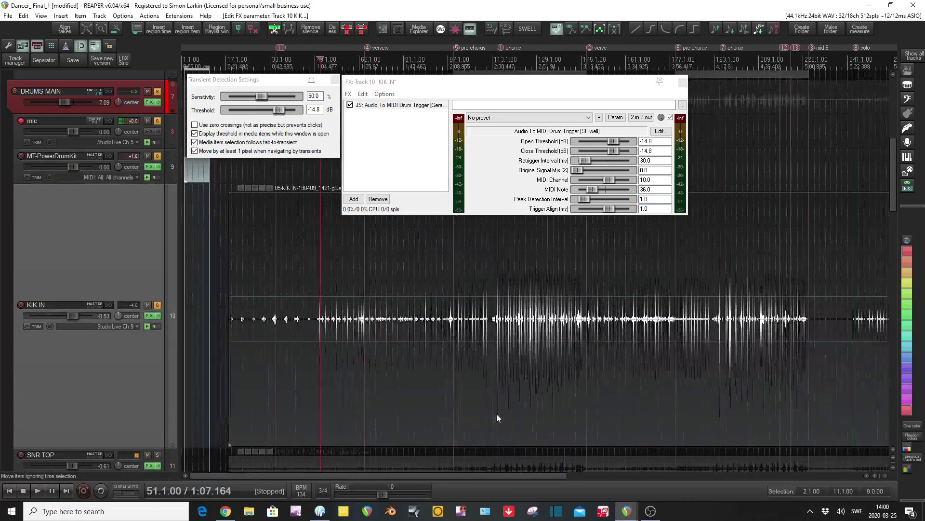
scroll(338, 417, "up", 3)
left_click(284, 420)
scroll(115, 380, "down", 3)
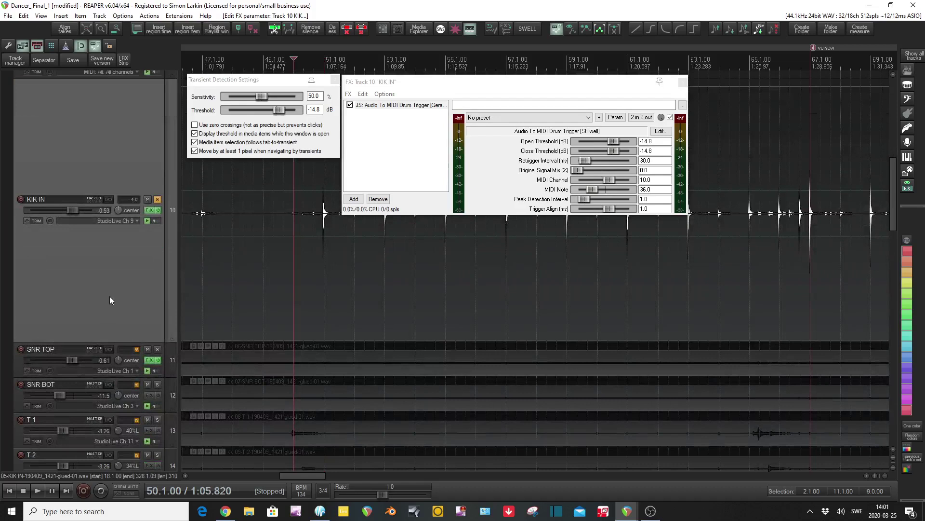
Step: Insert a new track below KIK IN named 'kik midi'
key("ctrl+t")
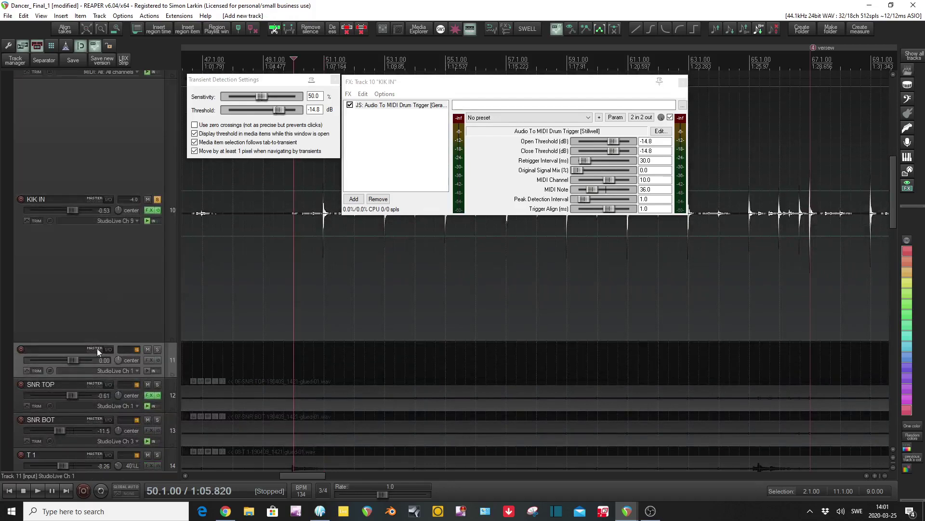
double_click(45, 350)
type("kik mi")
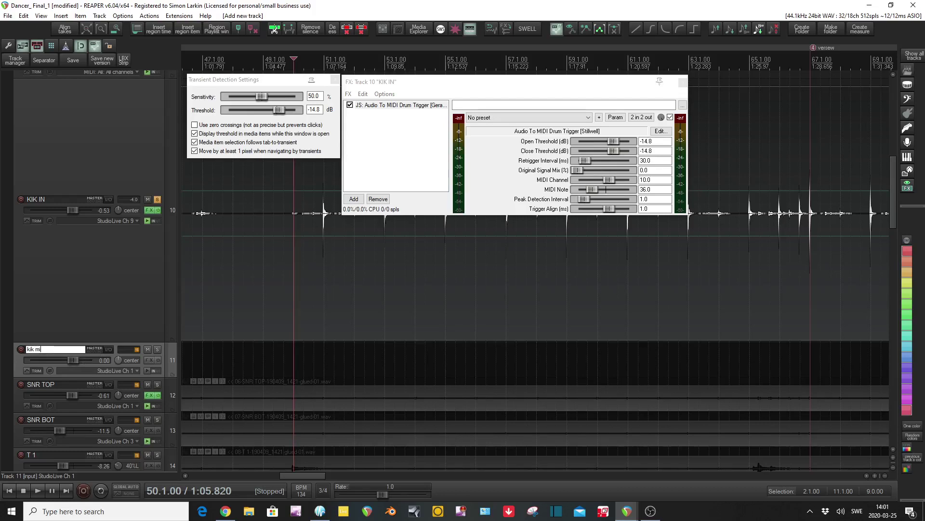
type("di")
key("Return")
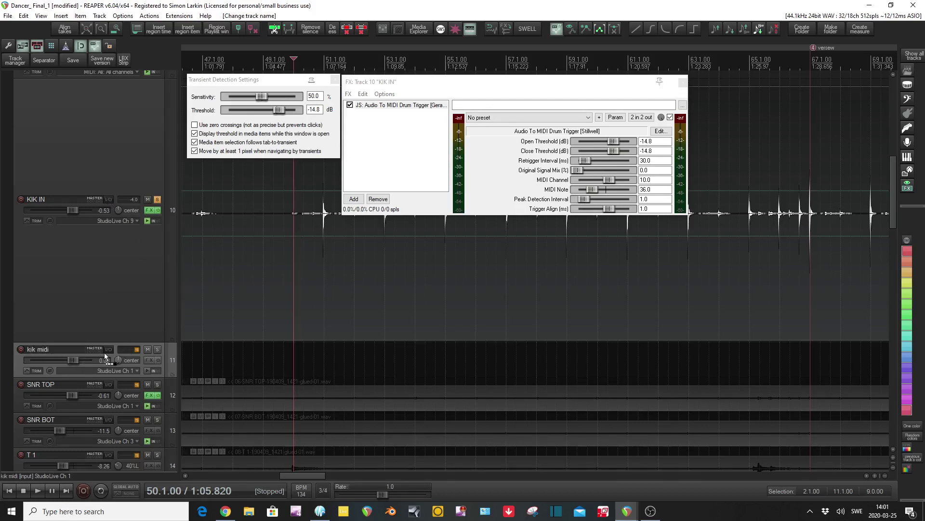
Step: Send KIK IN to kik midi with Audio set to None and MIDI on All channels
left_click_drag(106, 356, 108, 352)
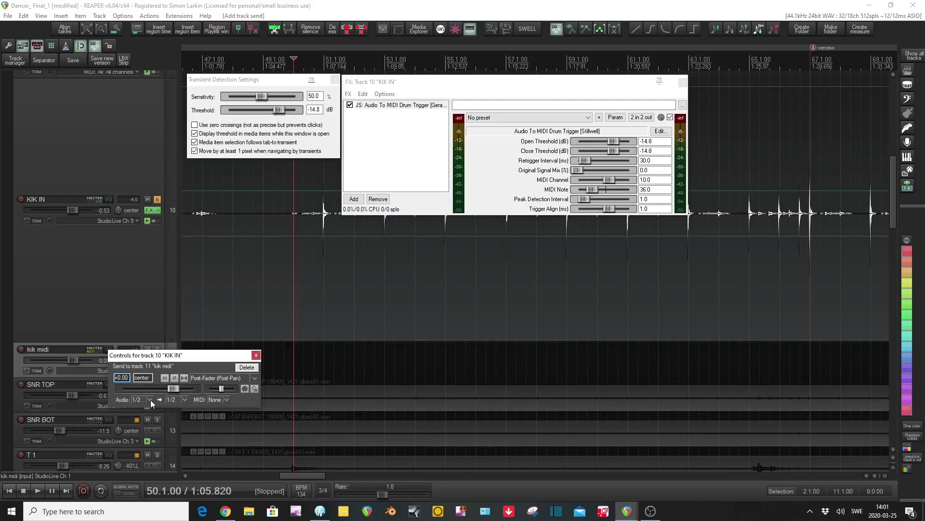
left_click(150, 399)
left_click(153, 408)
left_click(226, 399)
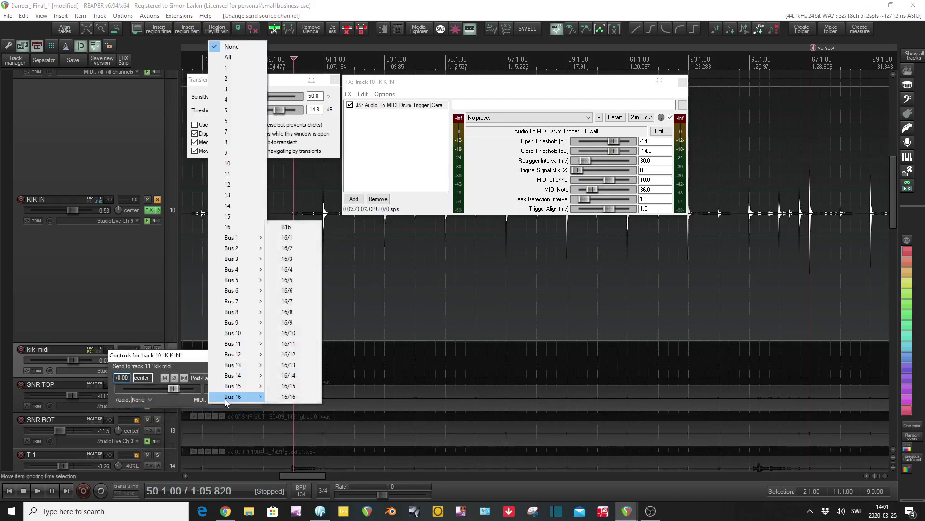
left_click(228, 57)
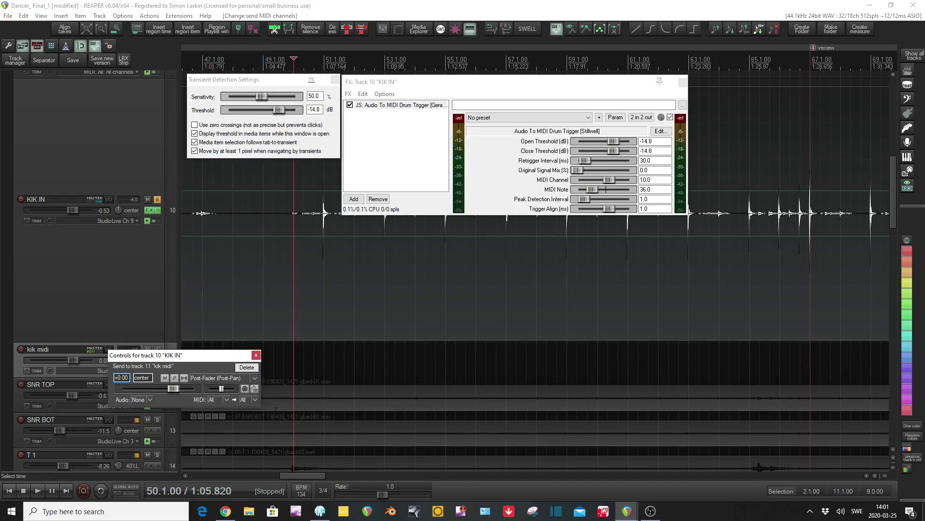
left_click_drag(198, 359, 400, 346)
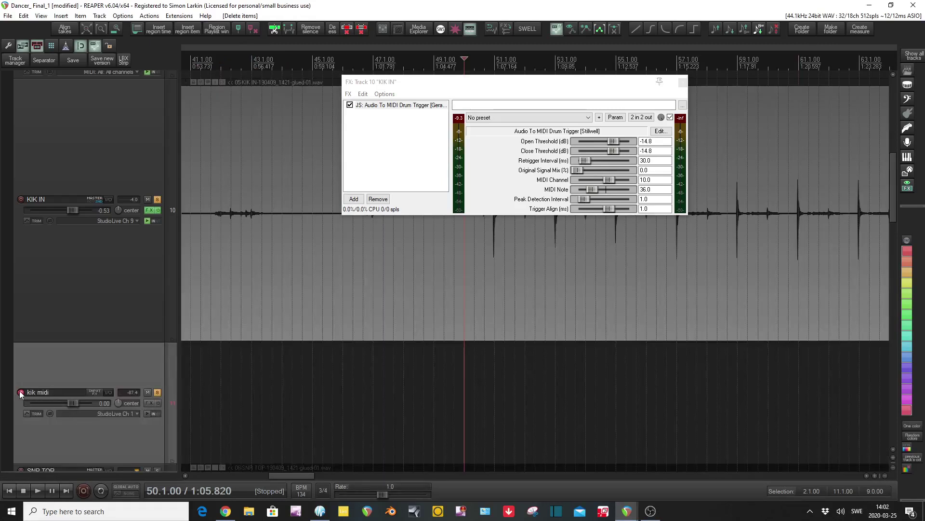
Step: Set kik midi's record mode to Record: output (MIDI)
right_click(21, 393)
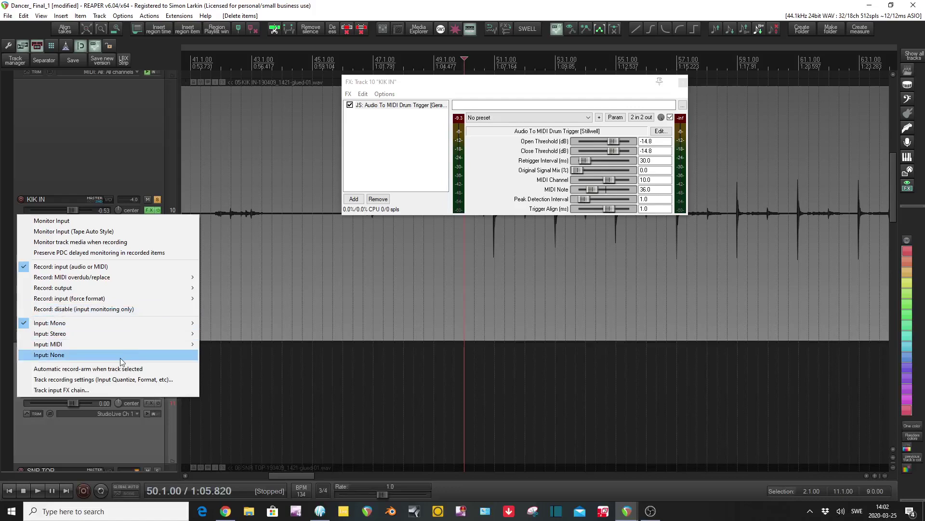
mouse_move(185, 288)
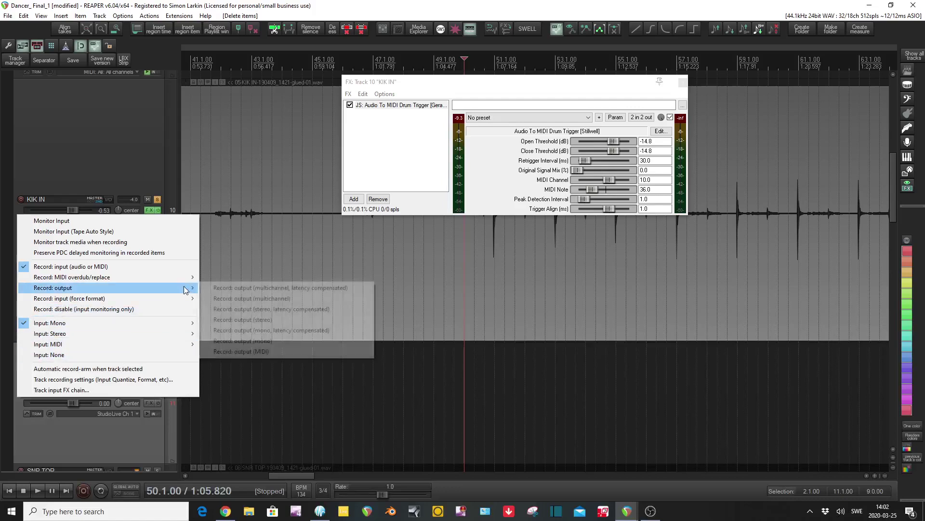
left_click(238, 351)
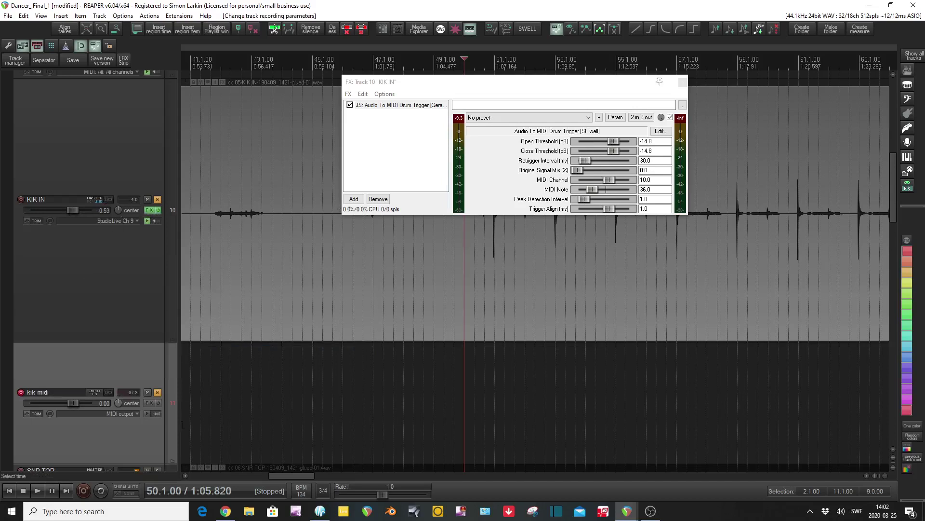
right_click(21, 392)
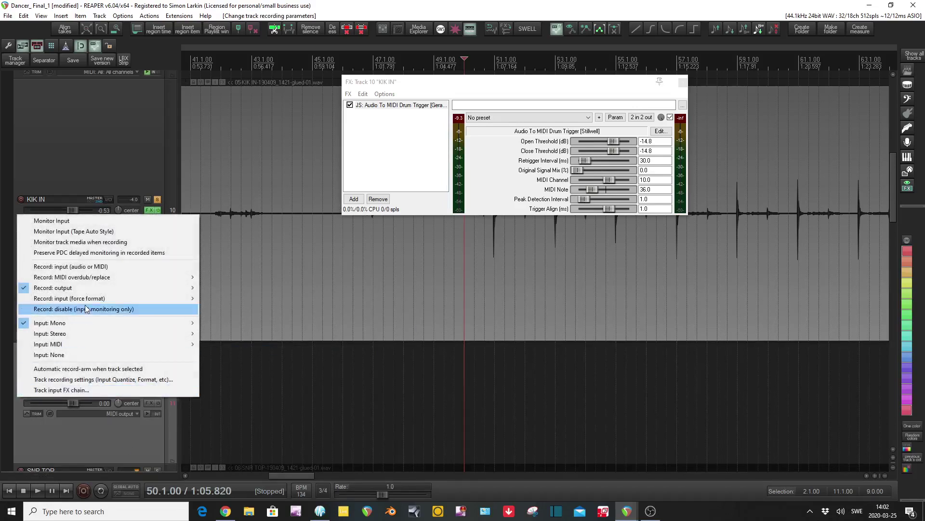
mouse_move(86, 288)
left_click(241, 352)
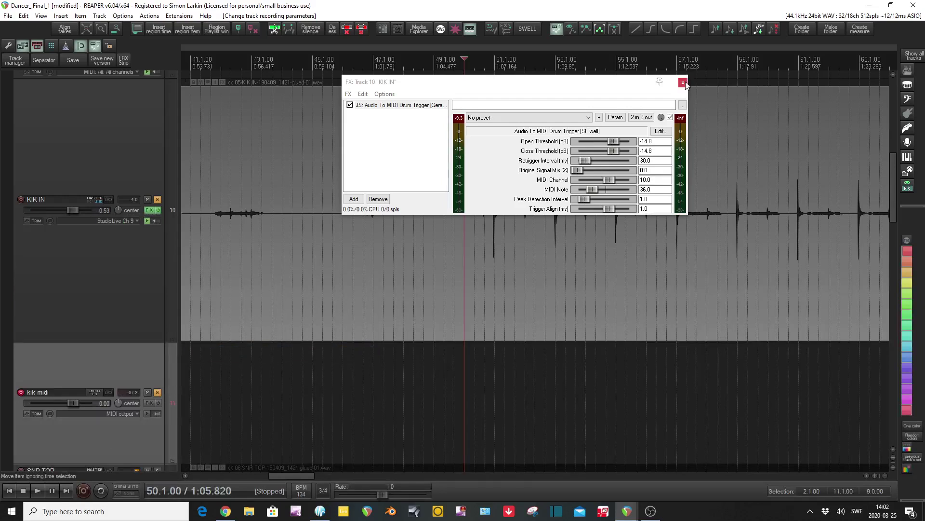
left_click_drag(593, 88, 304, 84)
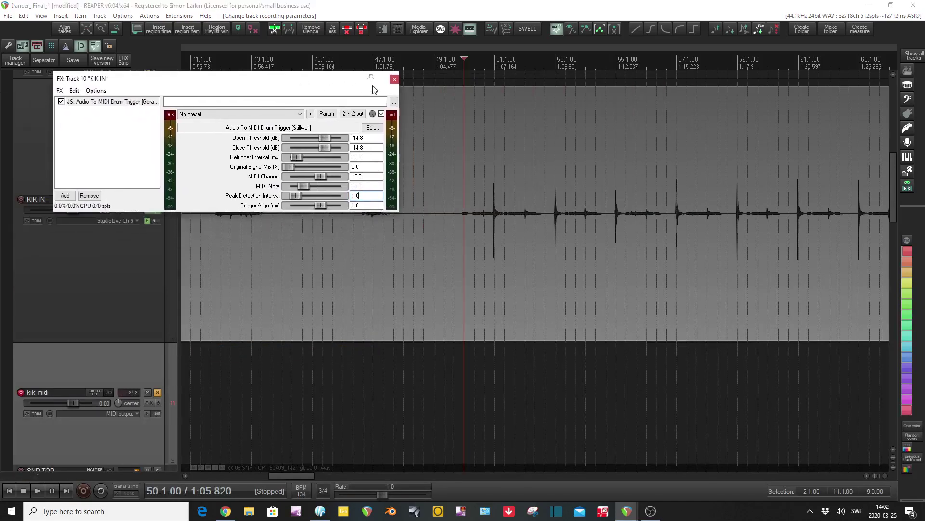
Step: Record the triggered kick in normal mode as a MIDI item spanning roughly bars 50–55
left_click(394, 81)
key("ctrl+r")
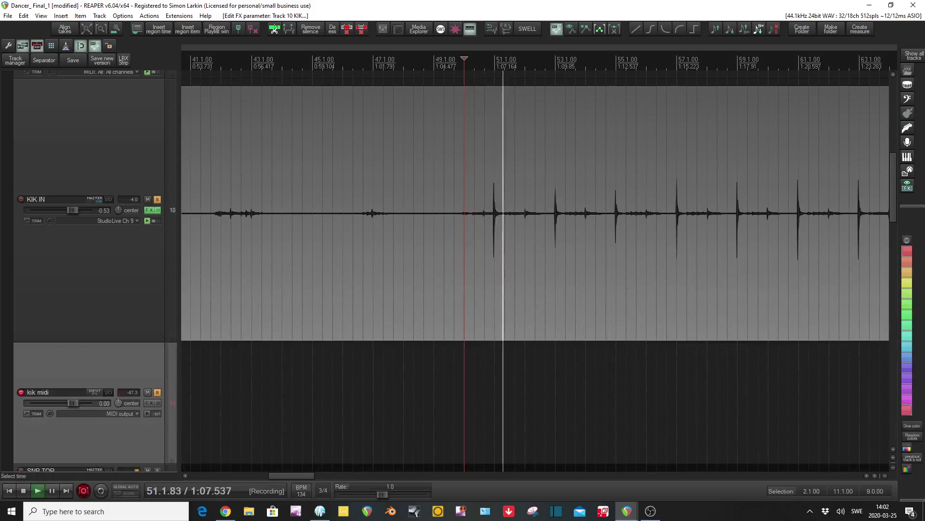
right_click(83, 491)
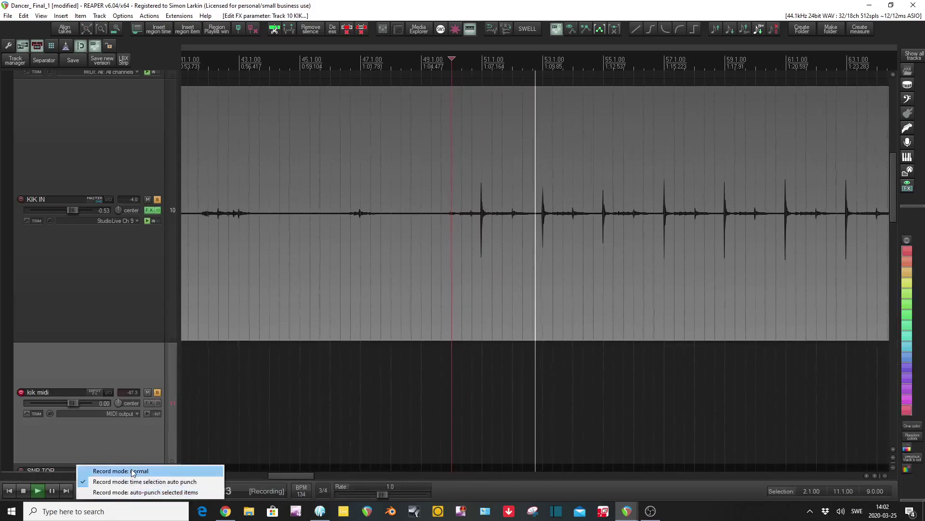
left_click(120, 469)
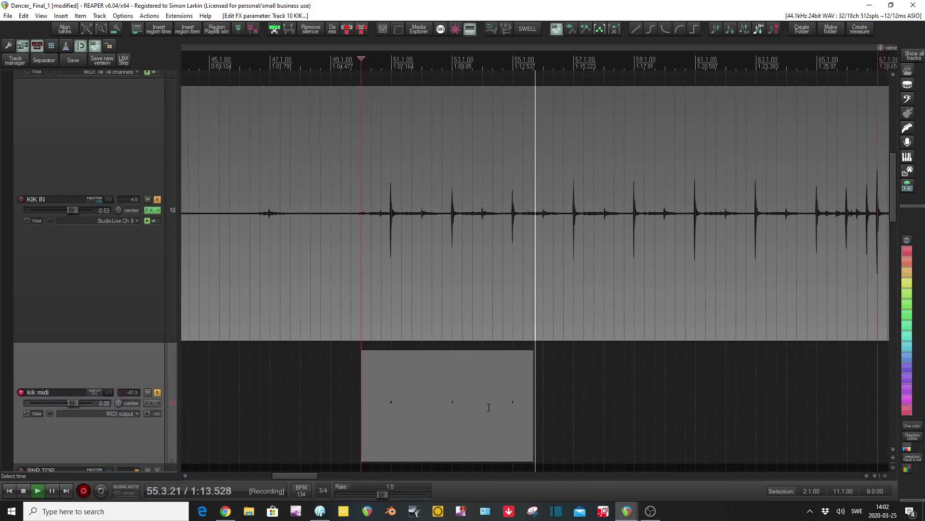
key("space")
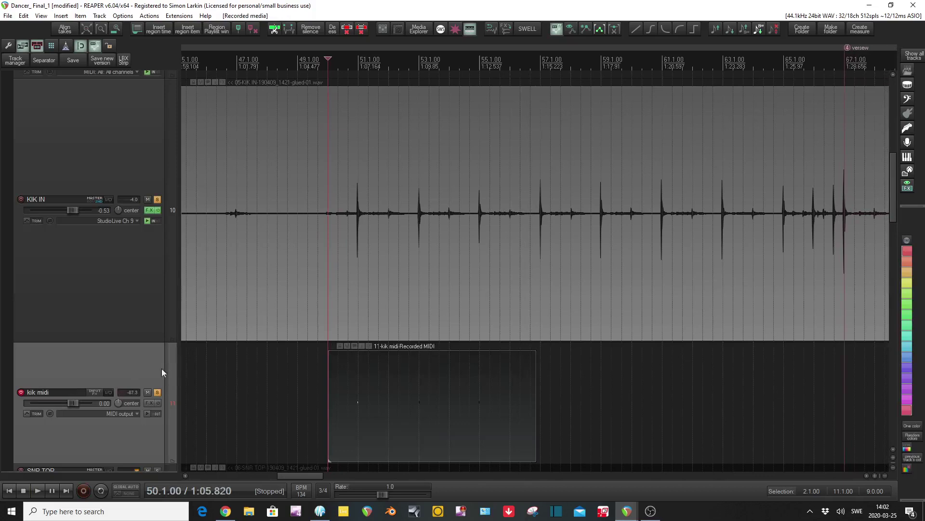
scroll(121, 393, "down", 1)
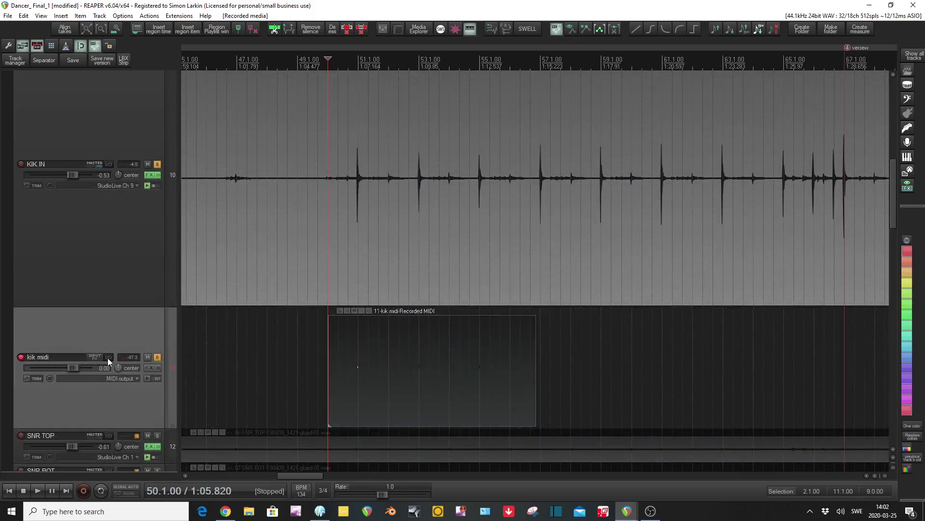
scroll(136, 149, "up", 6)
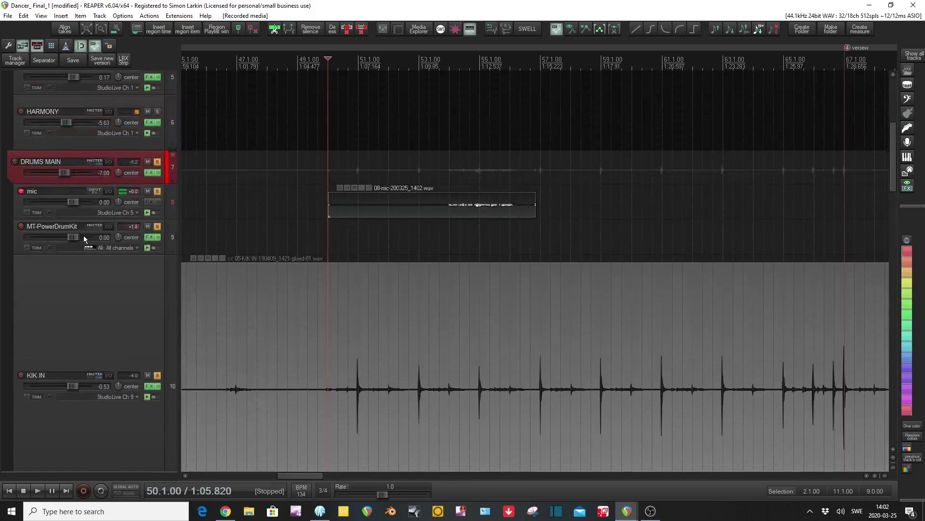
Step: Send kik midi to MT-PowerDrumKit with Audio set to None and MIDI on All channels
left_click_drag(110, 226, 109, 226)
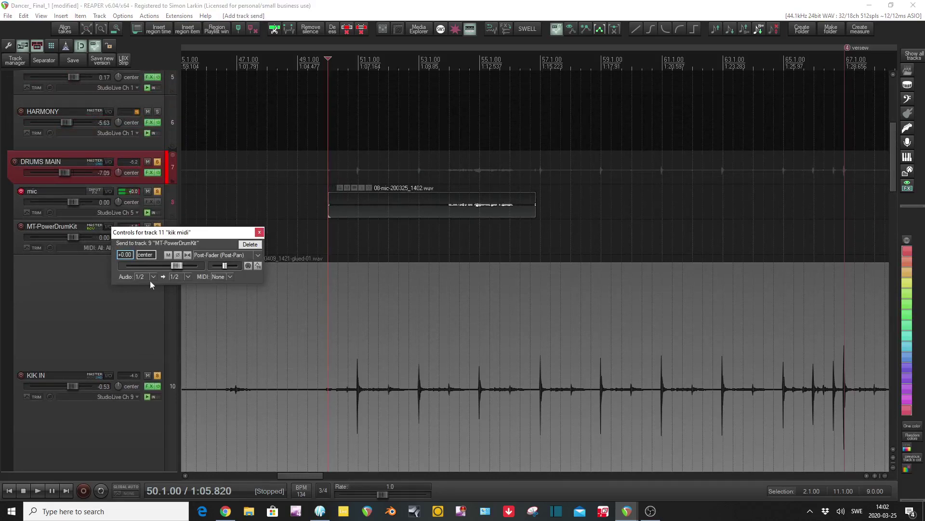
left_click(153, 276)
left_click(140, 284)
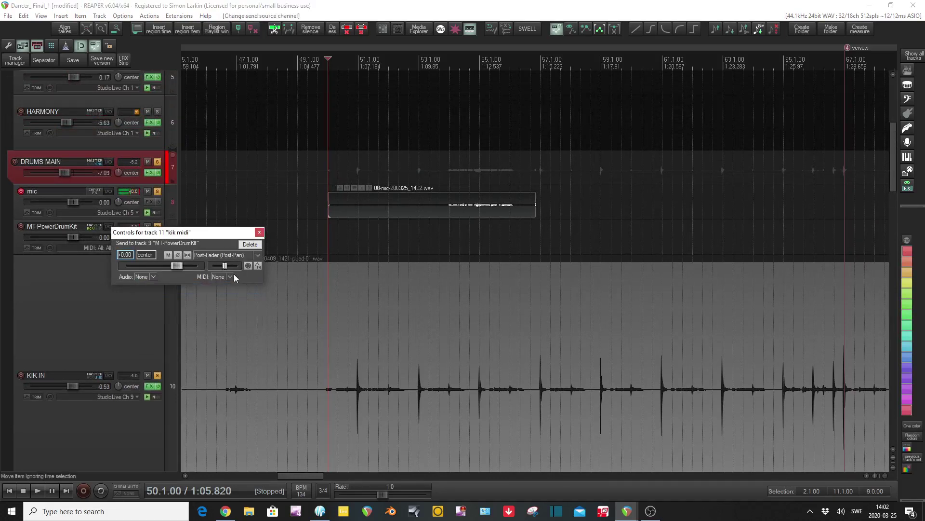
left_click(230, 276)
left_click(231, 276)
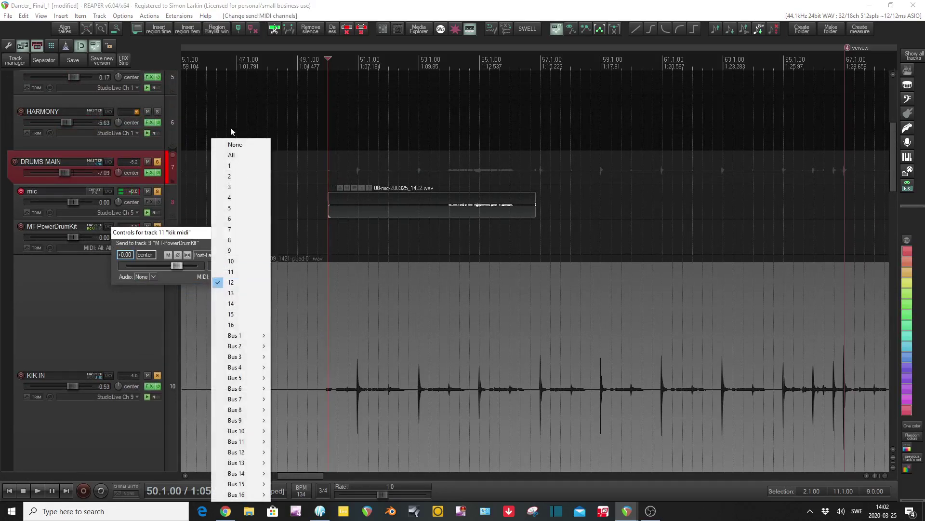
left_click(233, 159)
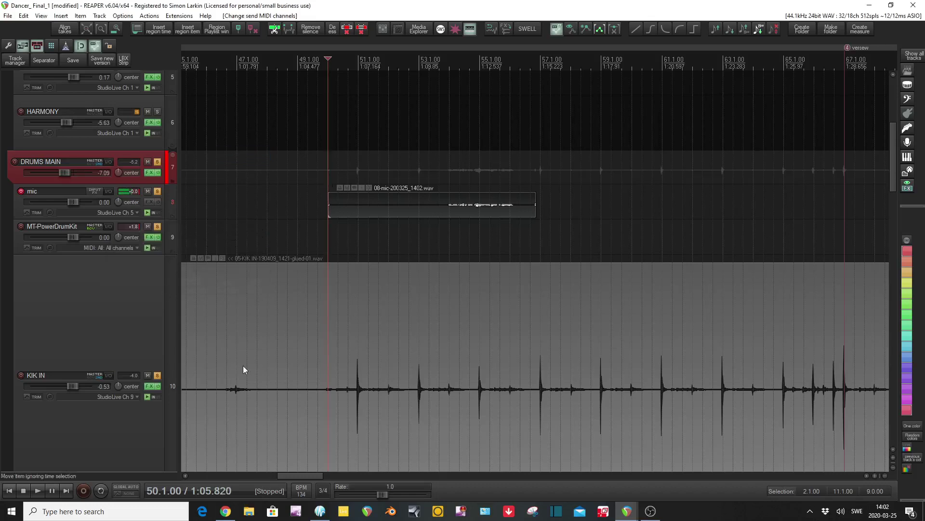
Step: Play back to audition the drum kit, then delete the recorded MIDI item
scroll(333, 311, "down", 2)
scroll(145, 327, "down", 4)
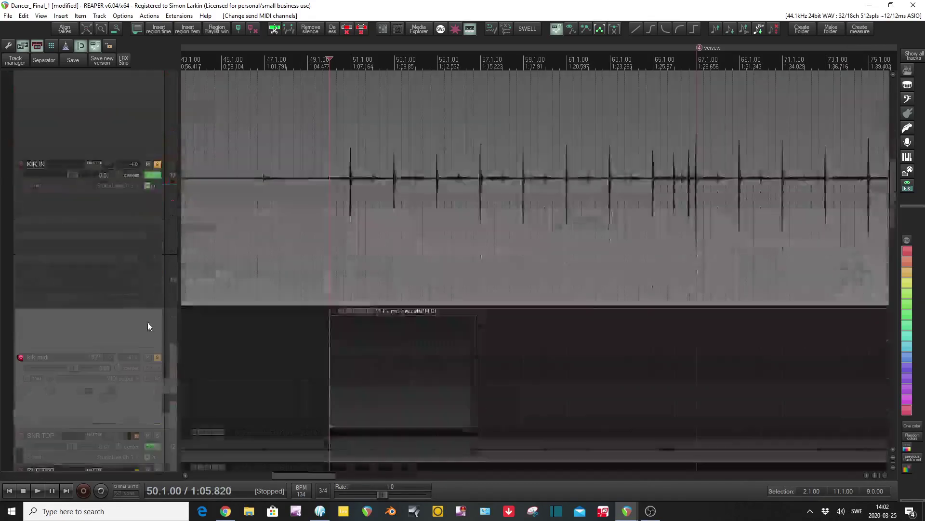
key("space")
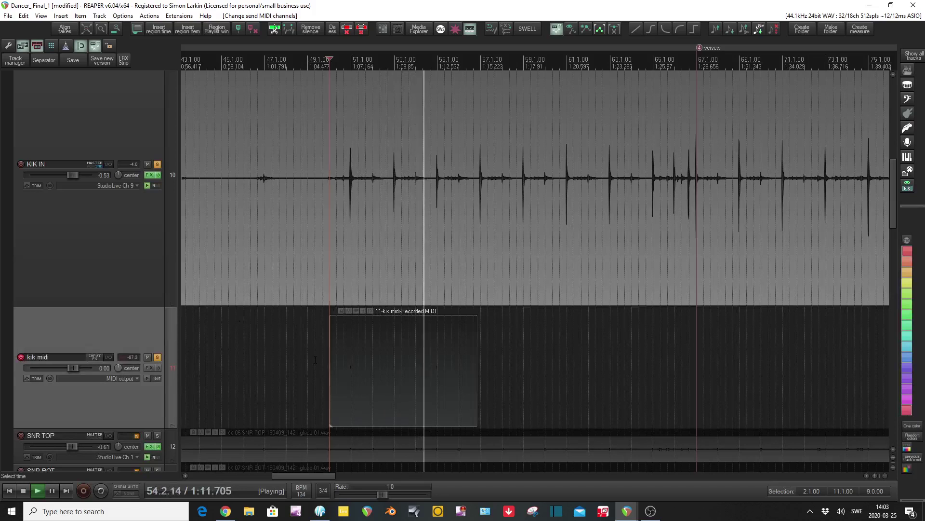
key("space")
left_click(382, 382)
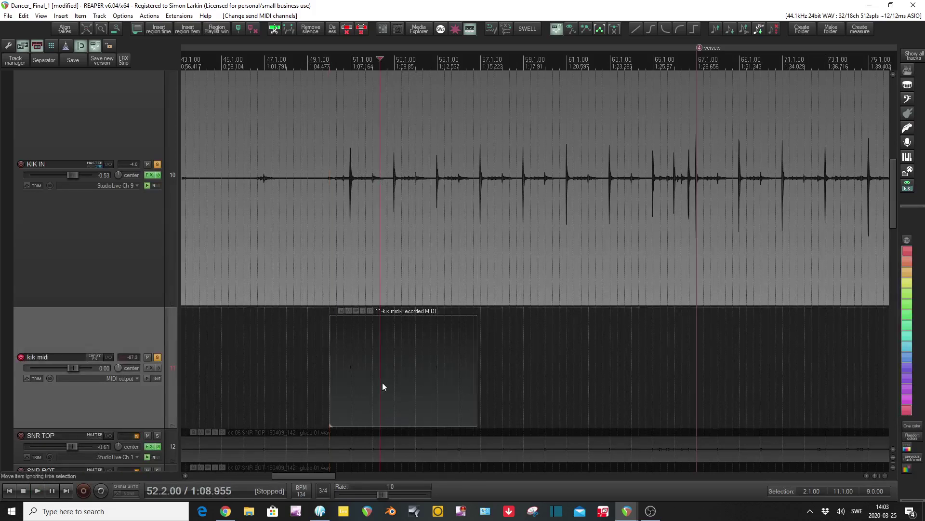
key("Delete")
left_click(352, 385)
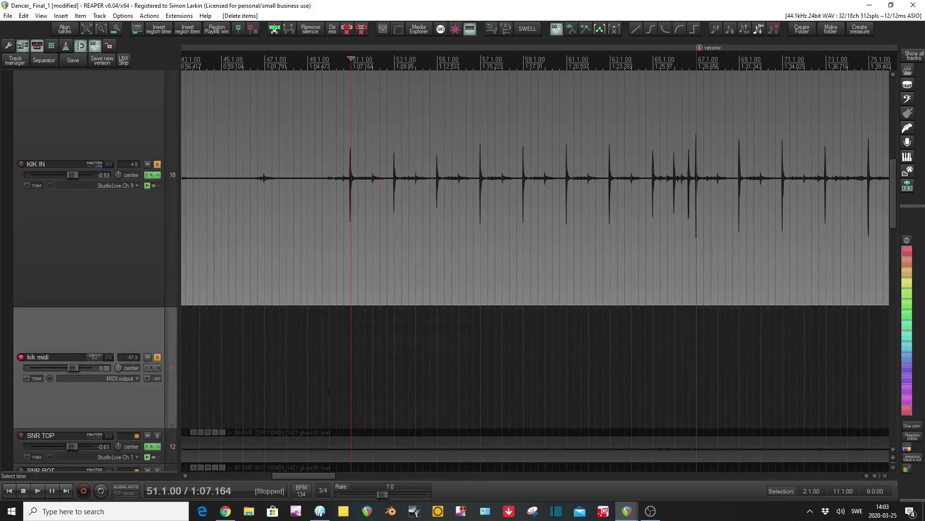
Step: Record the triggered kick onto kik midi, stop, and place the cursor at bar 53
scroll(344, 388, "down", 5)
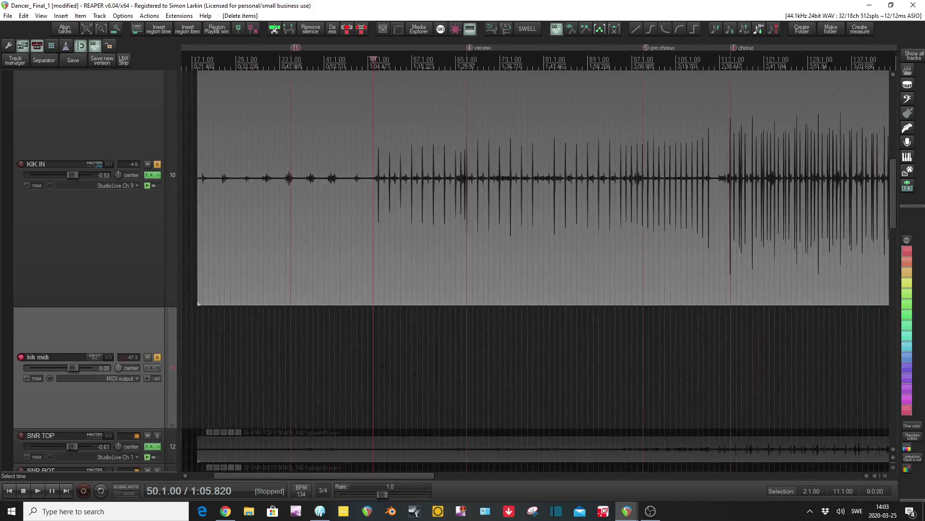
key("ctrl+r")
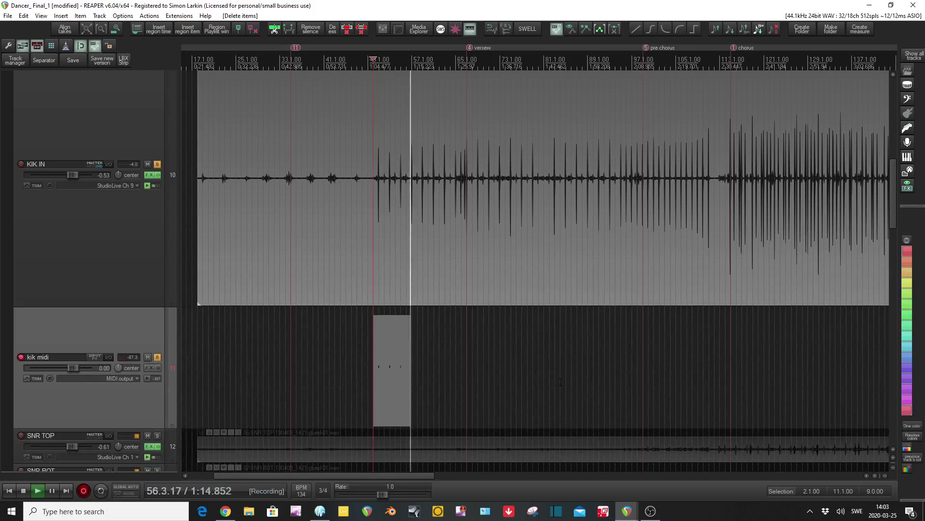
key("space")
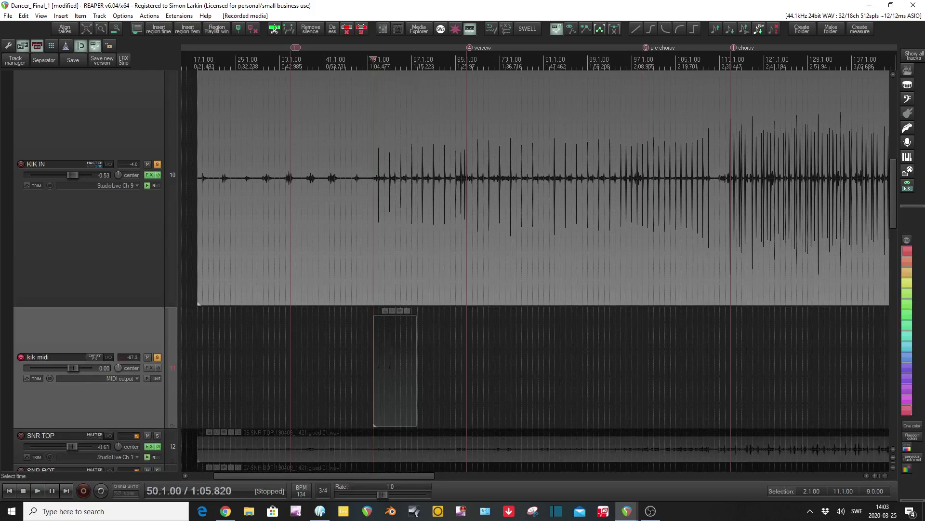
left_click(391, 401)
scroll(401, 381, "up", 5)
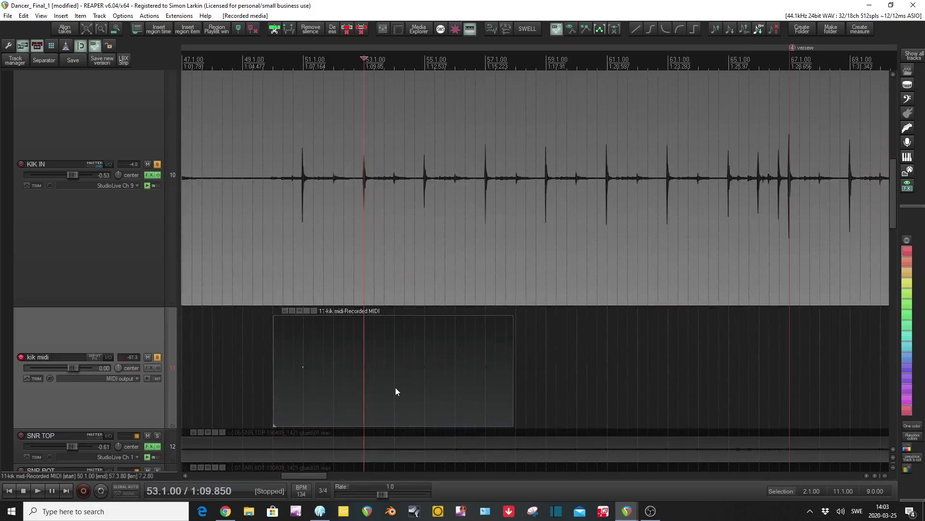
left_click(396, 388)
double_click(396, 391)
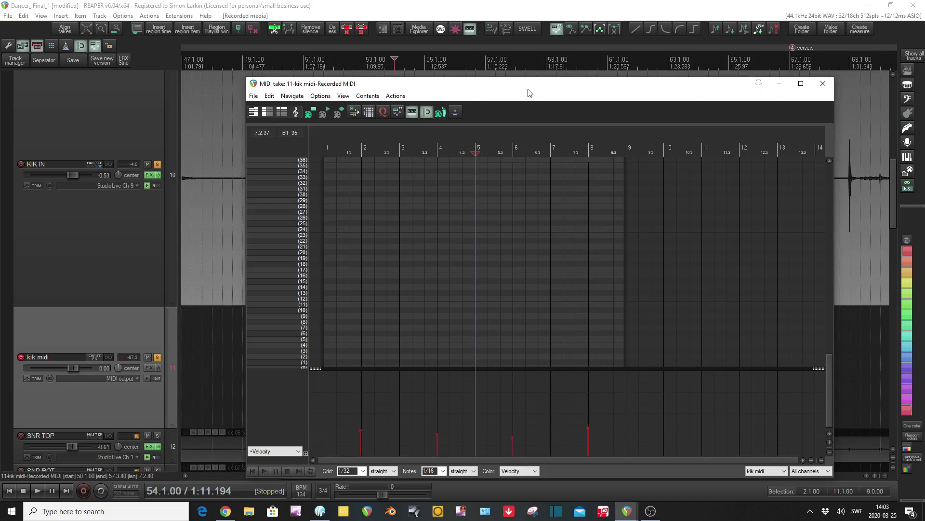
left_click_drag(525, 85, 395, 40)
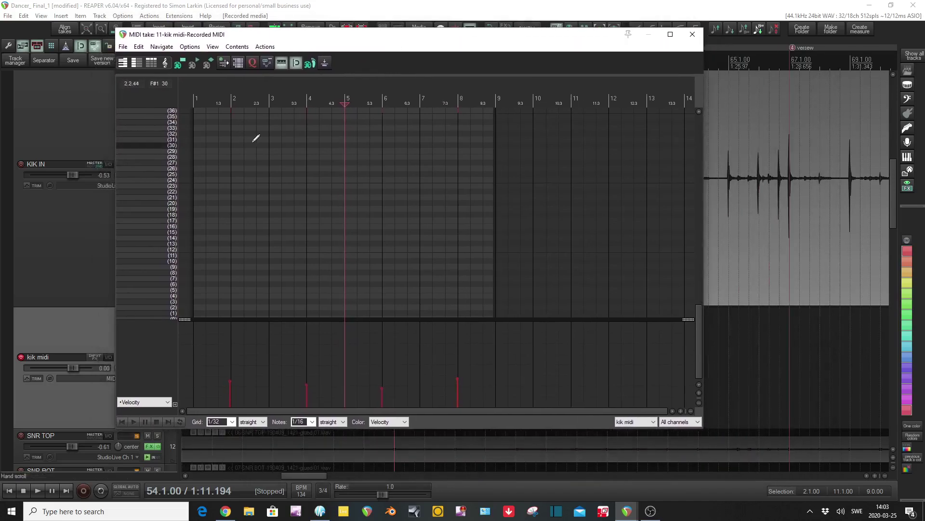
scroll(136, 195, "up", 4)
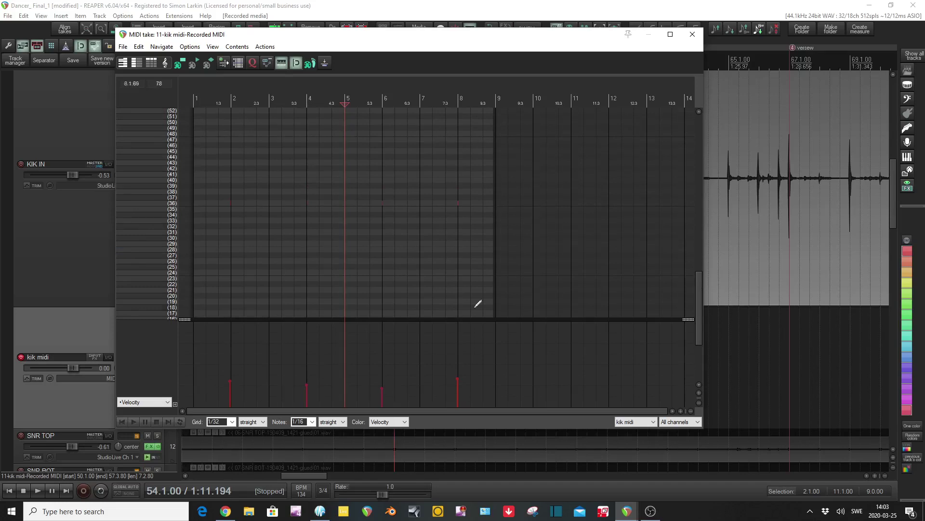
left_click(693, 34)
scroll(537, 297, "down", 10)
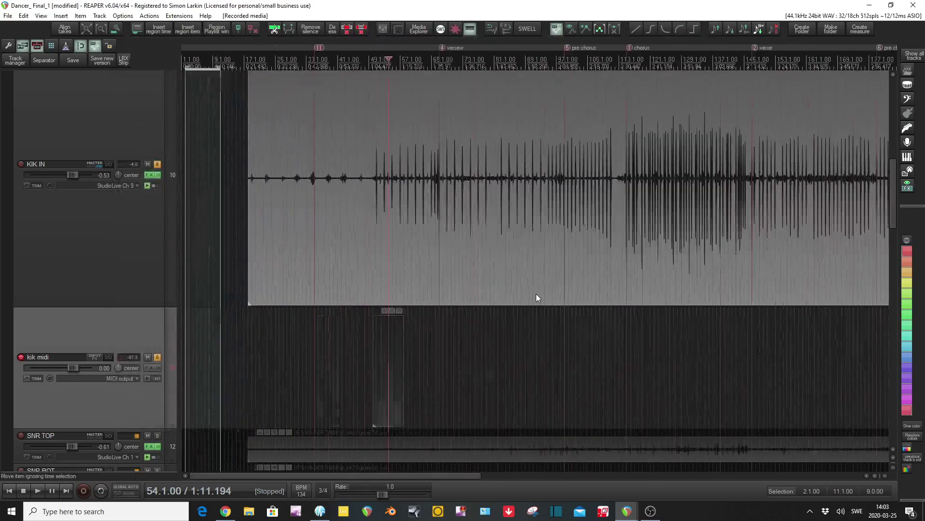
Step: Select the KIK IN item at bar 115 and open the transient detection sensitivity/threshold settings
scroll(347, 299, "up", 8)
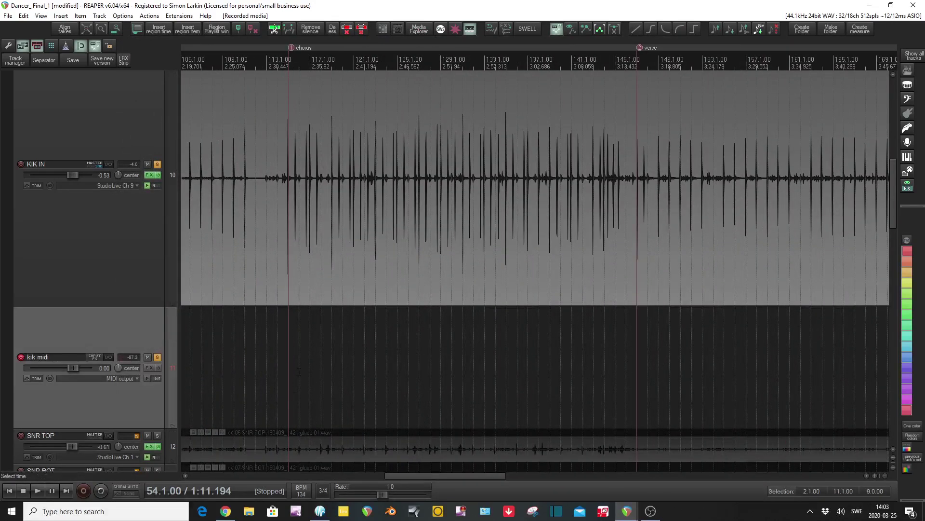
left_click(305, 233)
left_click(289, 226)
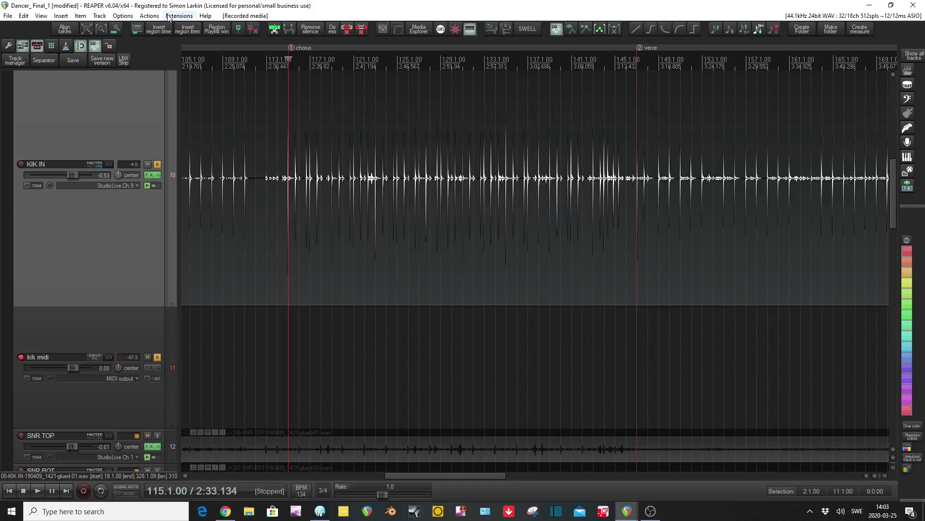
left_click(144, 17)
mouse_move(124, 17)
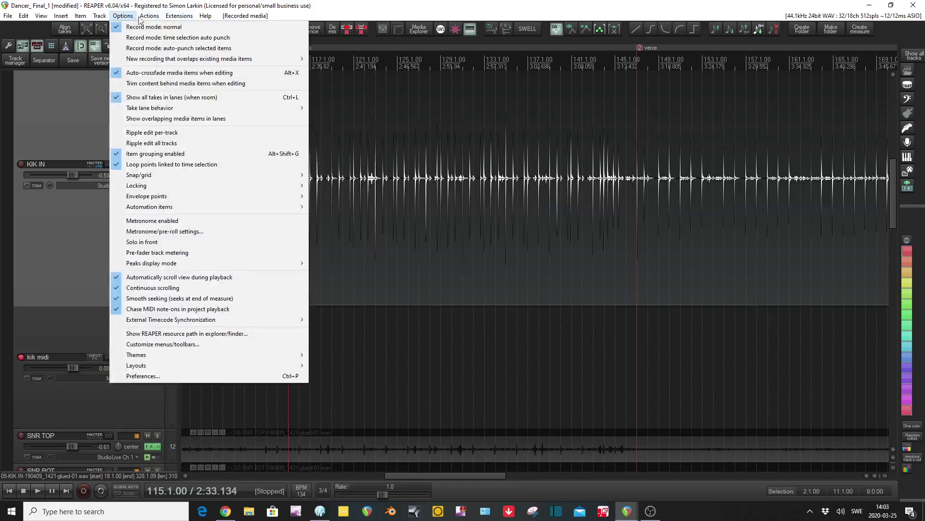
mouse_move(156, 21)
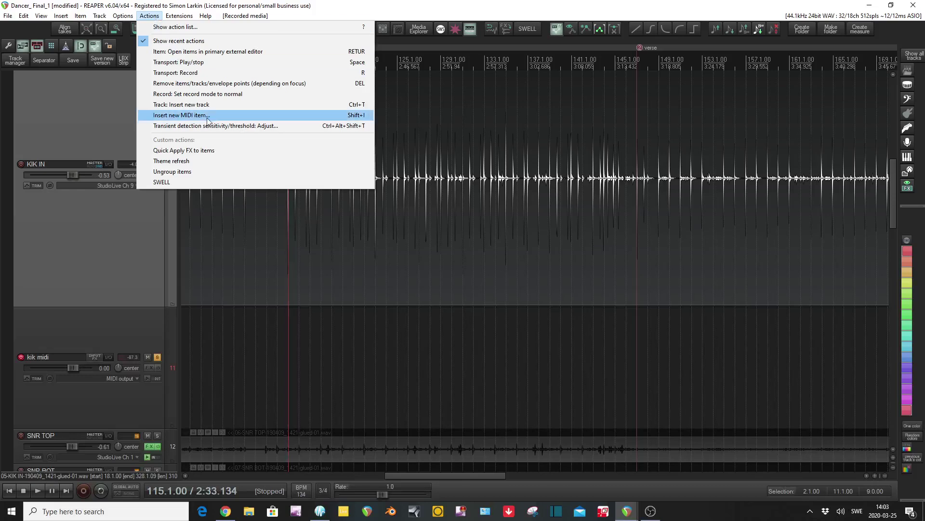
left_click(284, 126)
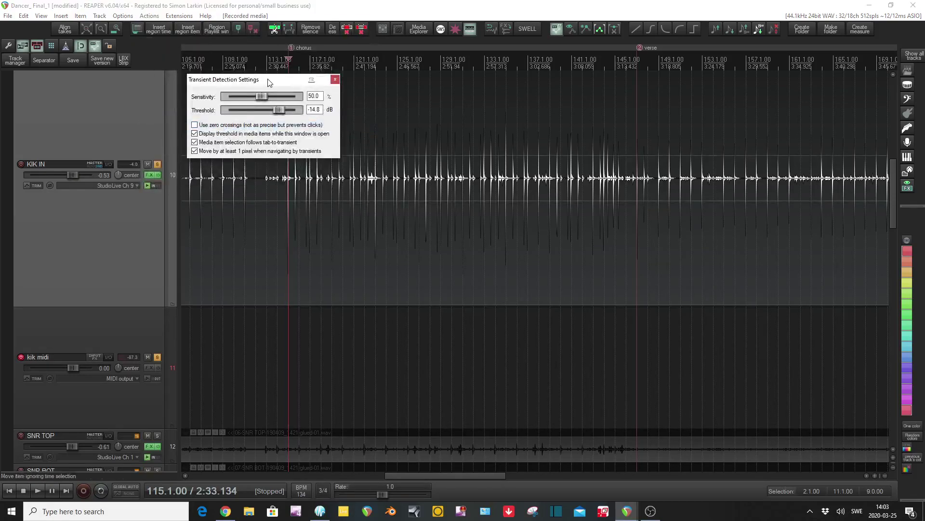
Step: Raise the transient detection threshold from -14.8 to -8.2 dB
left_click_drag(274, 79, 670, 165)
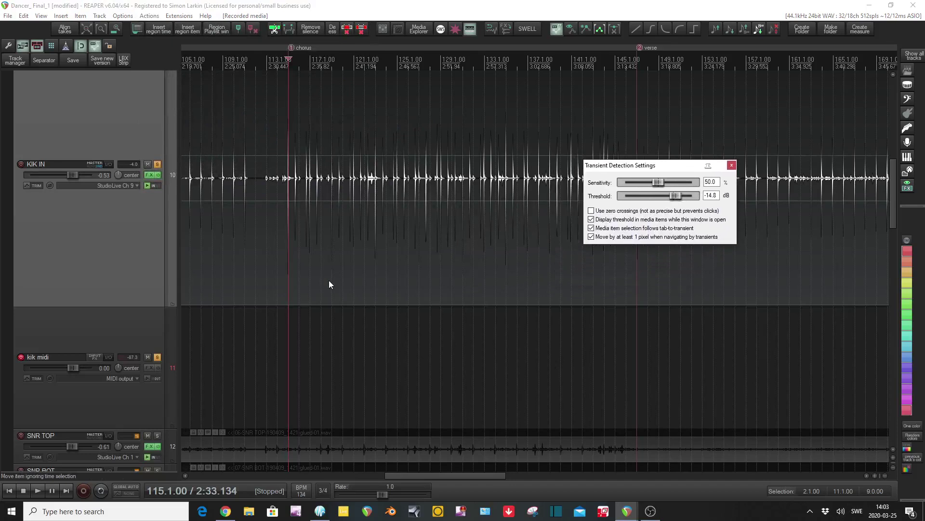
scroll(289, 202, "up", 5)
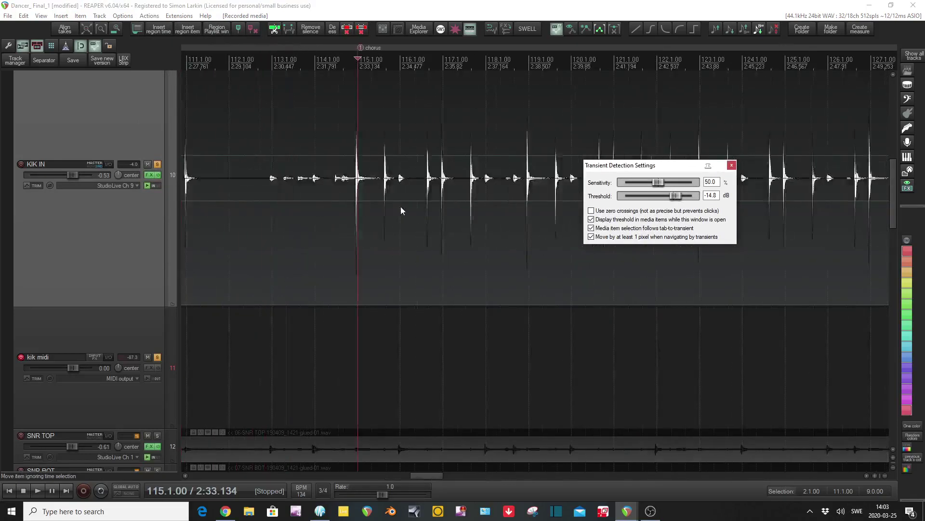
scroll(409, 231, "up", 4)
scroll(232, 223, "down", 3)
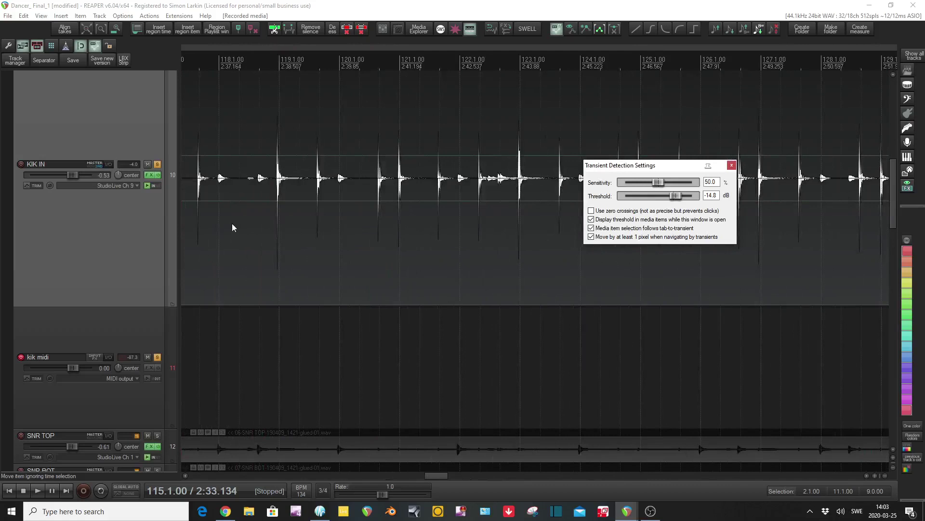
scroll(287, 230, "up", 6)
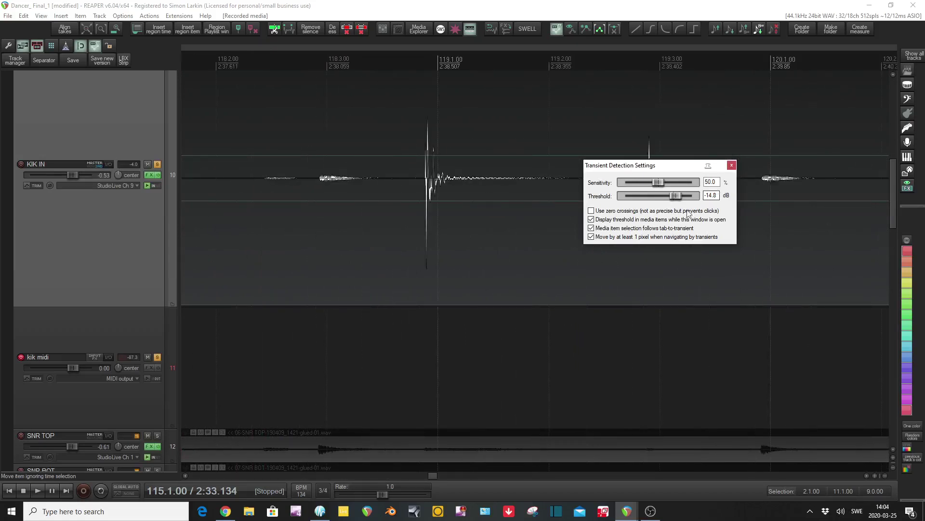
left_click_drag(678, 199, 685, 203)
left_click_drag(671, 172, 529, 328)
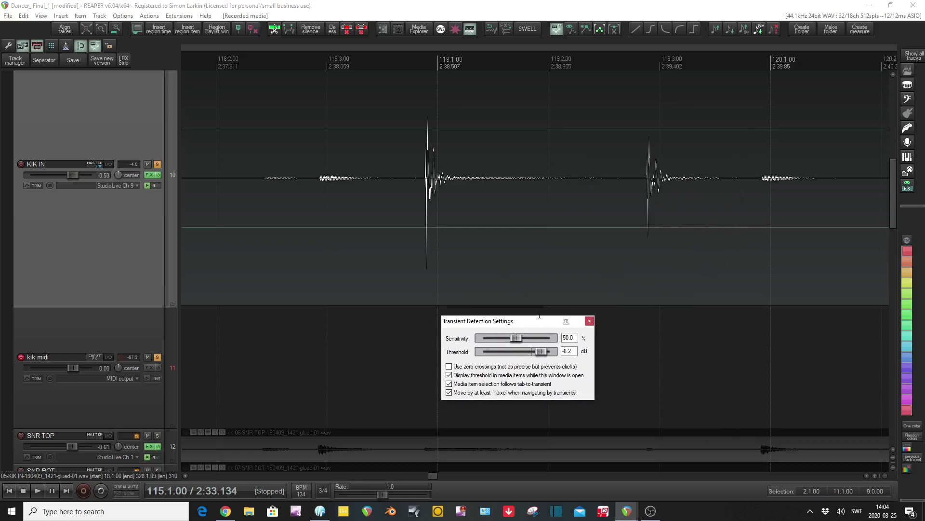
Step: Reposition the transient settings window and open the KIK IN track's effects
scroll(653, 210, "down", 1)
scroll(652, 215, "down", 1)
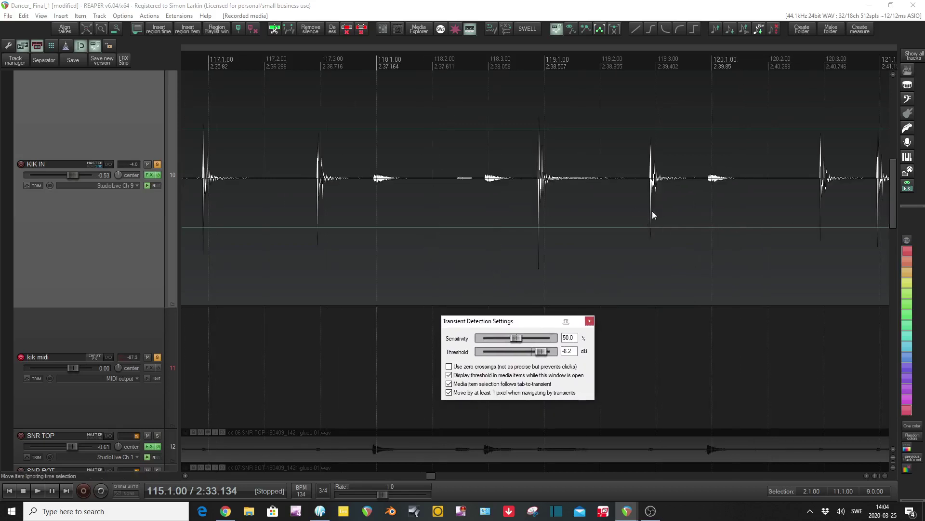
scroll(652, 212, "up", 5)
scroll(651, 212, "down", 5)
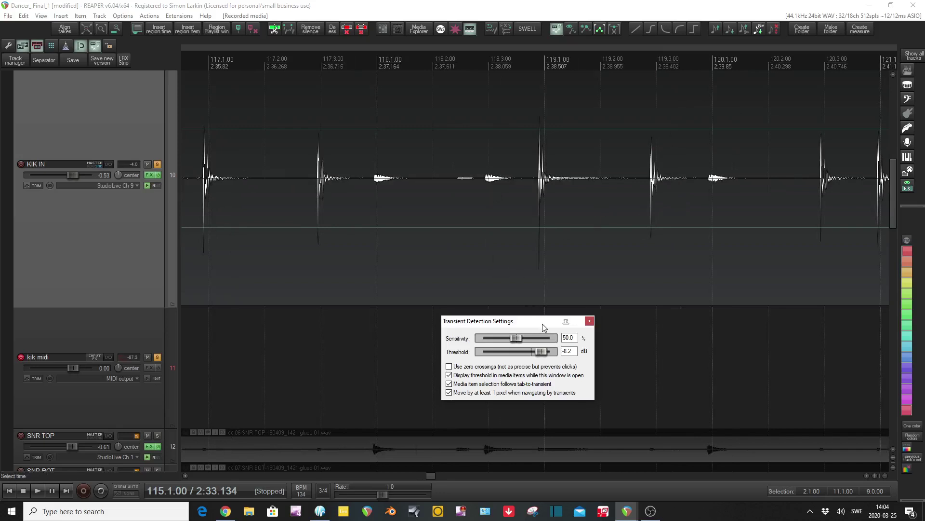
left_click_drag(544, 328, 671, 200)
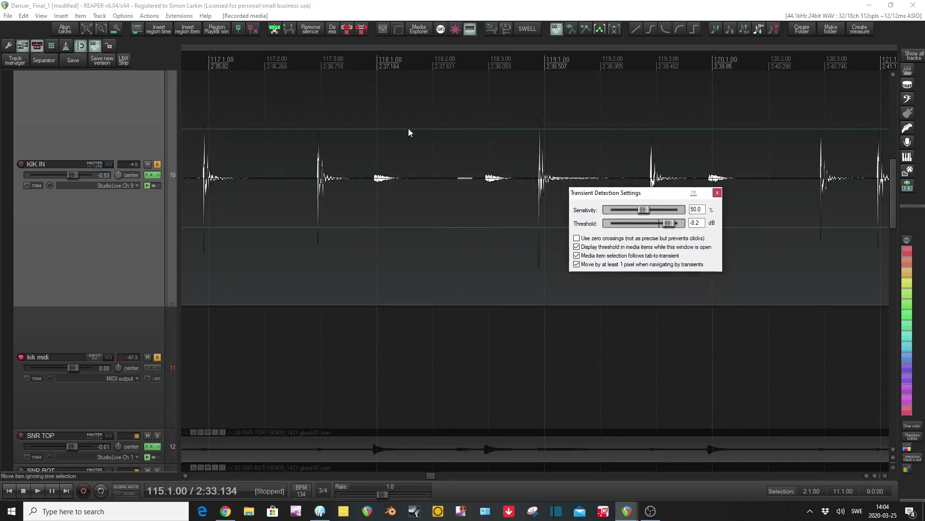
left_click(149, 175)
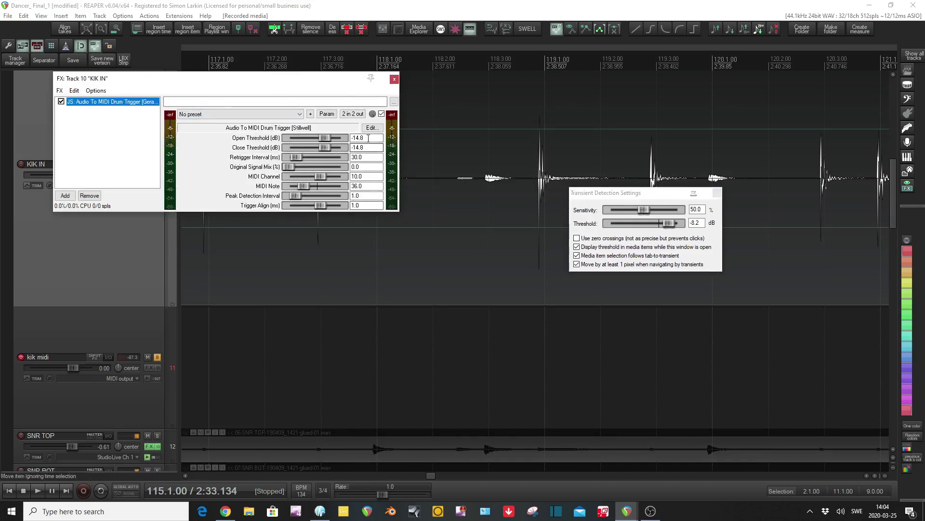
Step: Enter -8.2 dB as both Open Threshold and Close Threshold in the drum trigger
key("Tab")
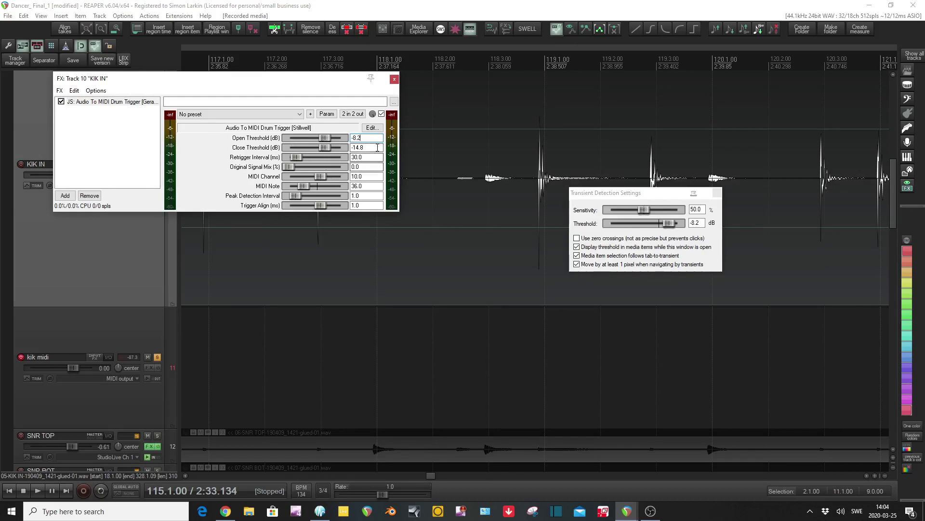
left_click(382, 146)
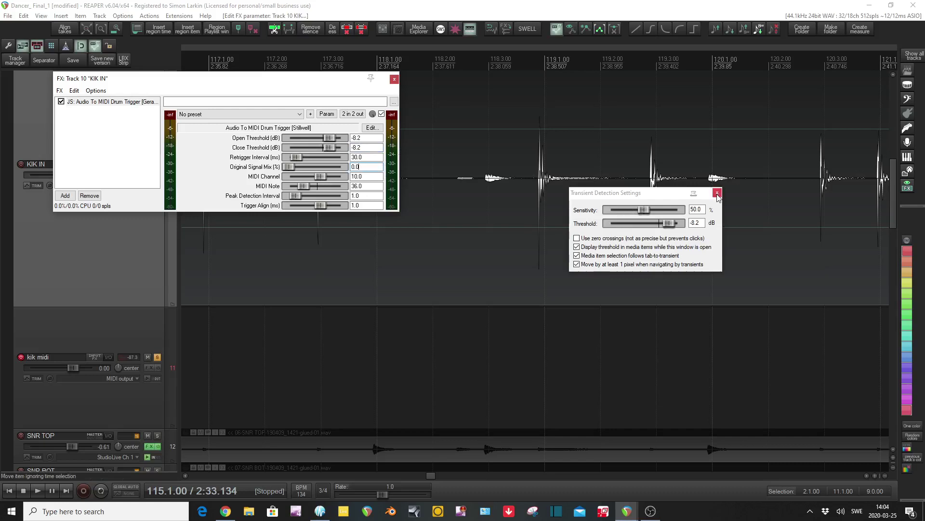
left_click_drag(669, 195, 924, 197)
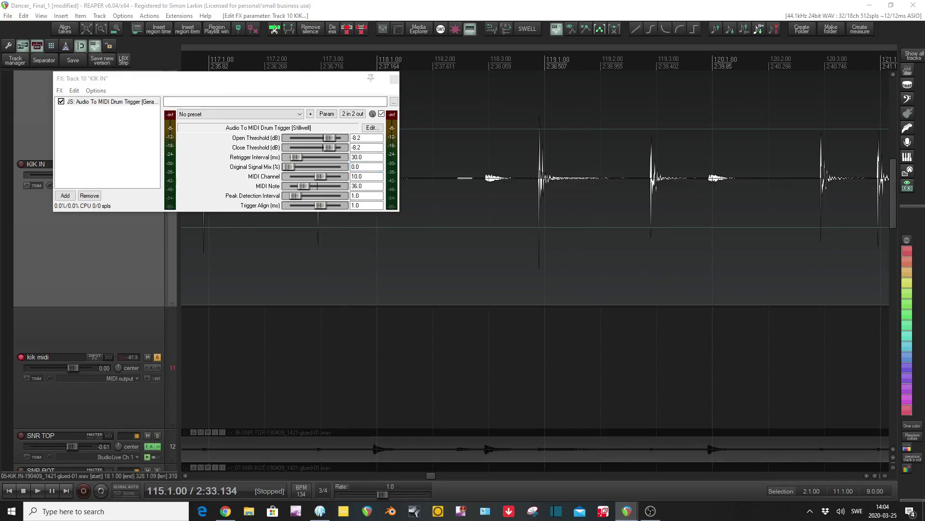
left_click_drag(924, 198, 513, 107)
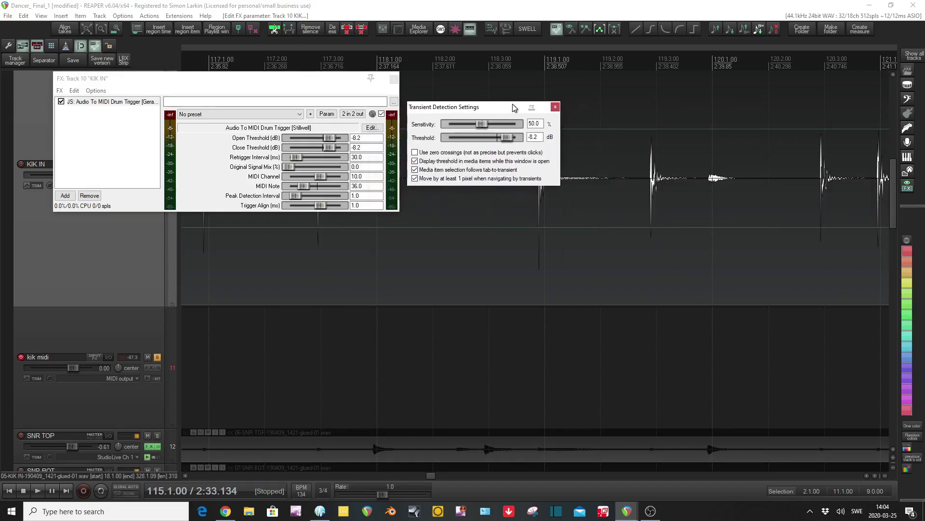
Step: Place the edit cursor at bar 115 on the KIK IN kick waveform
left_click(376, 234)
scroll(386, 279, "down", 3)
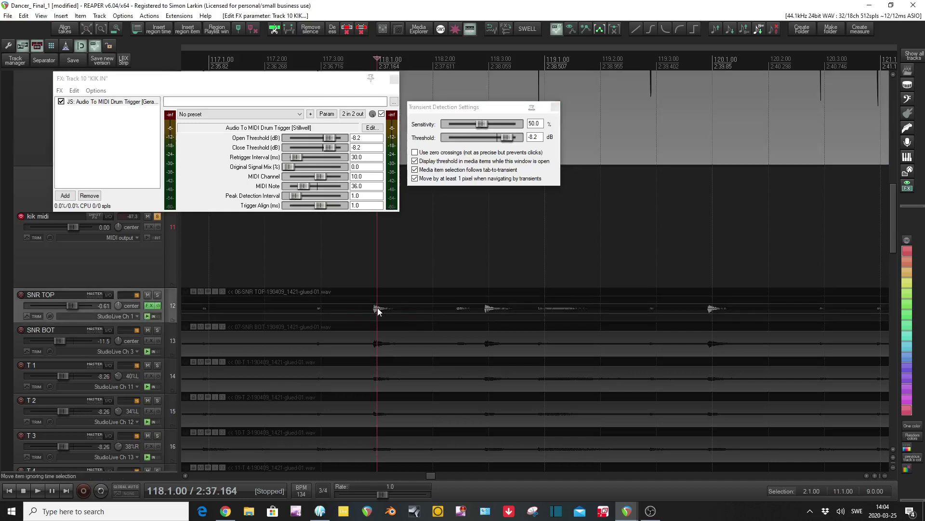
scroll(379, 308, "up", 4)
left_click(655, 301)
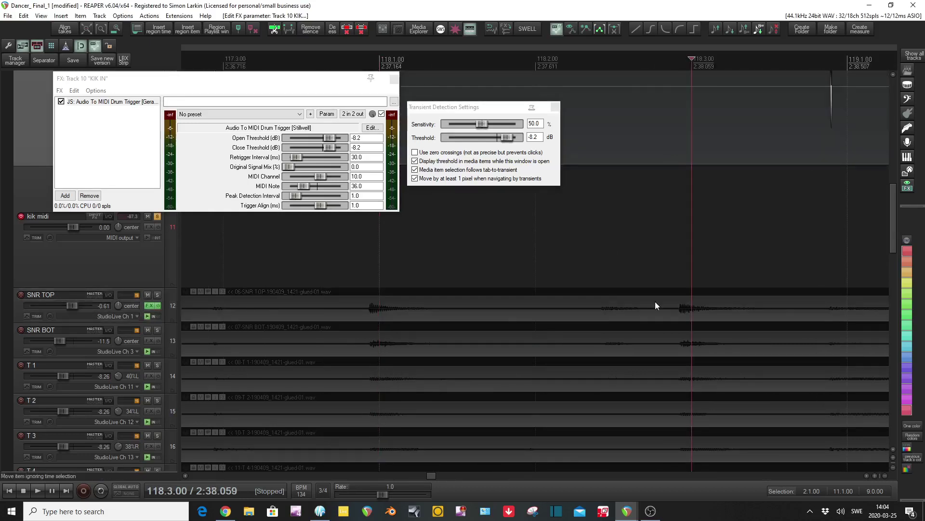
scroll(632, 298, "down", 5)
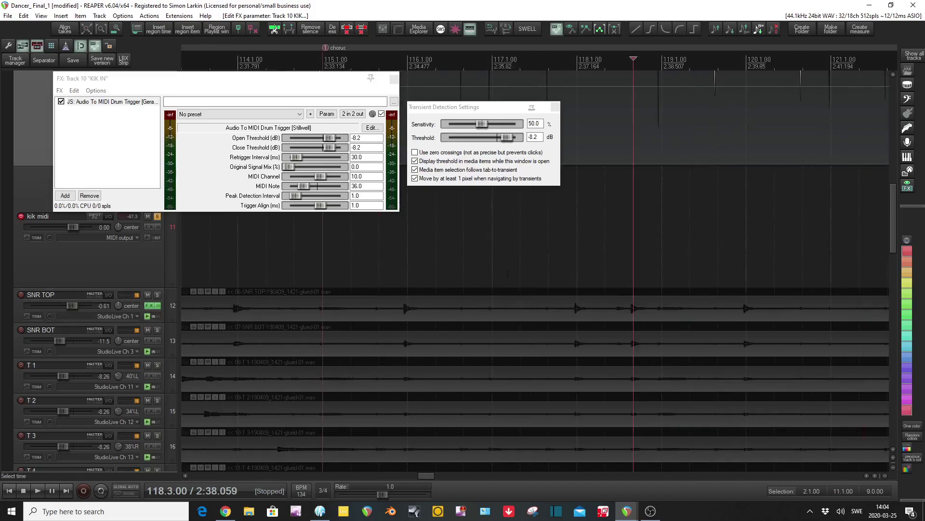
scroll(117, 278, "up", 5)
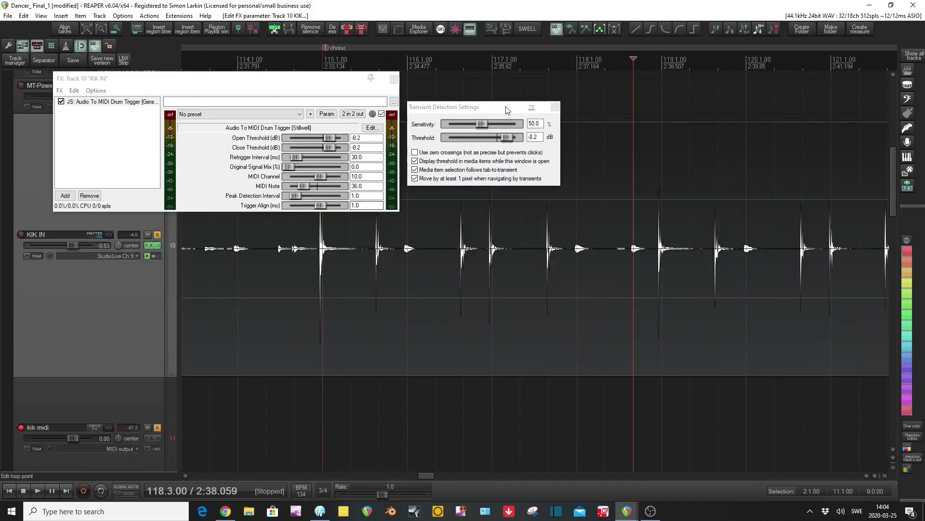
left_click_drag(507, 110, 846, 112)
scroll(608, 227, "down", 6)
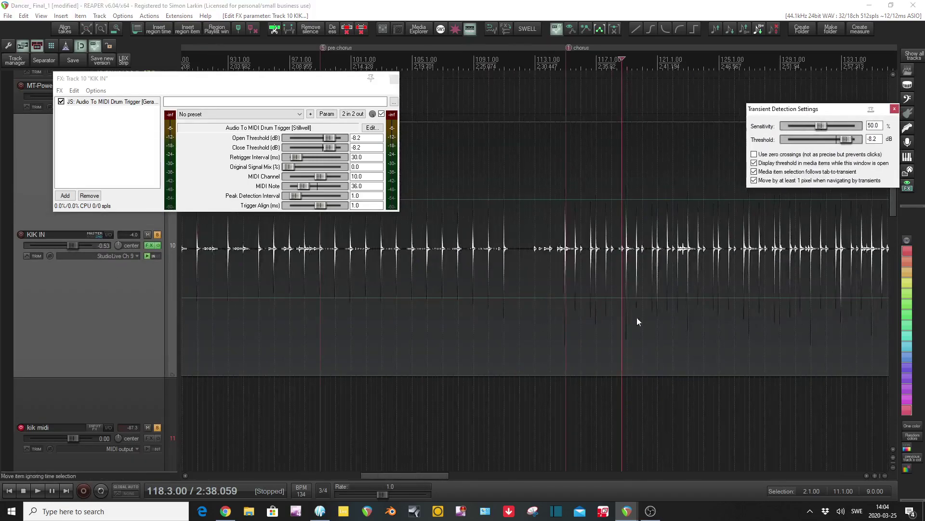
scroll(637, 322, "down", 2)
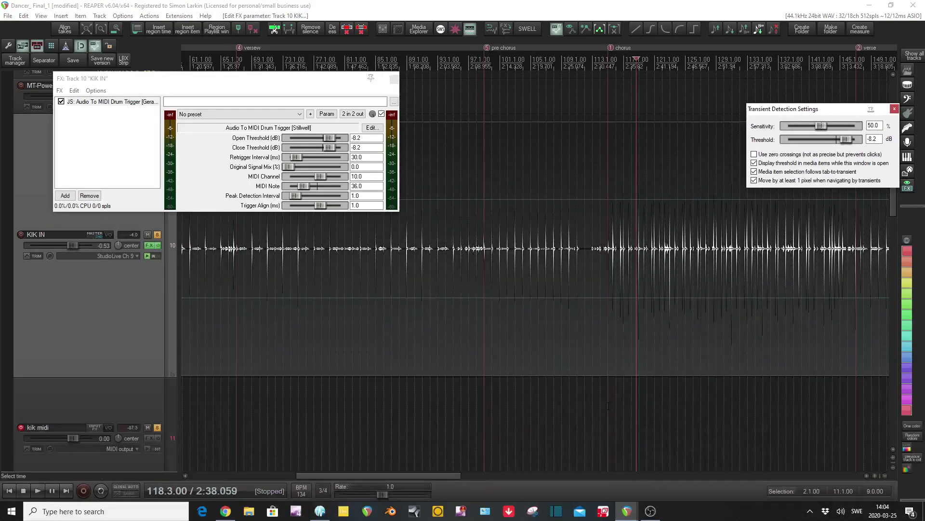
left_click(608, 338)
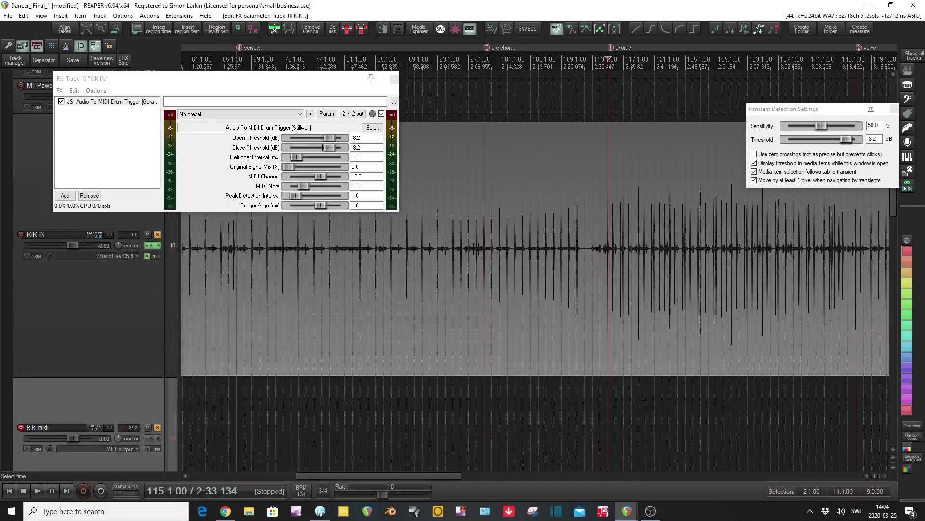
scroll(144, 381, "down", 2)
Step: Record the chorus kick triggers on kik midi from bar 115 to about bar 122
key("ctrl+r")
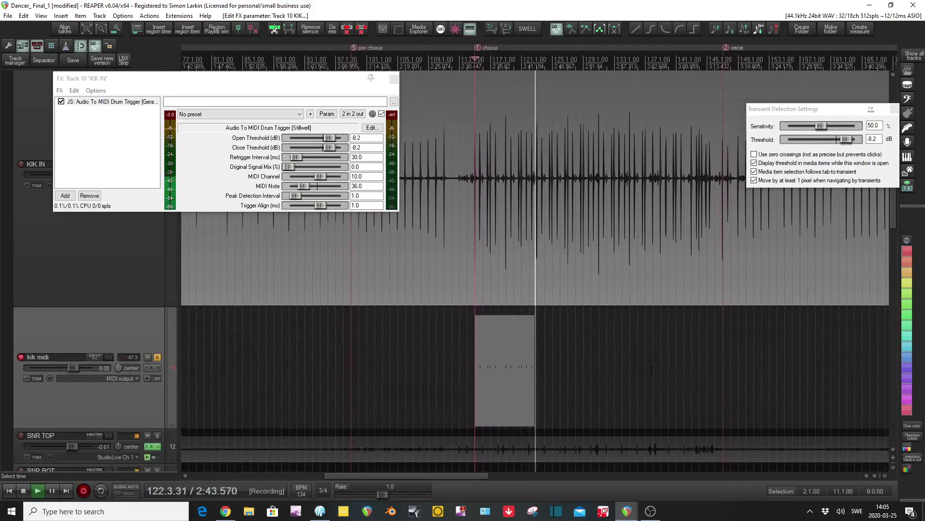
key("space")
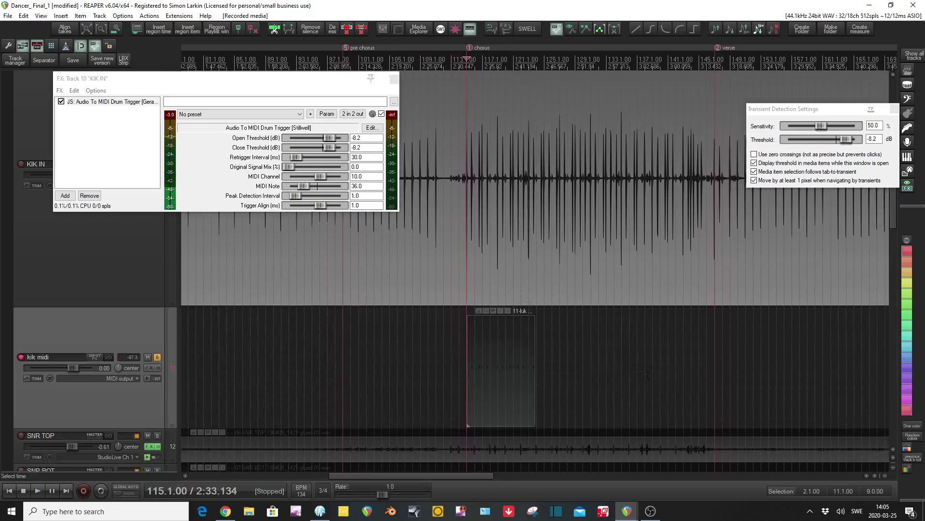
scroll(471, 369, "up", 5)
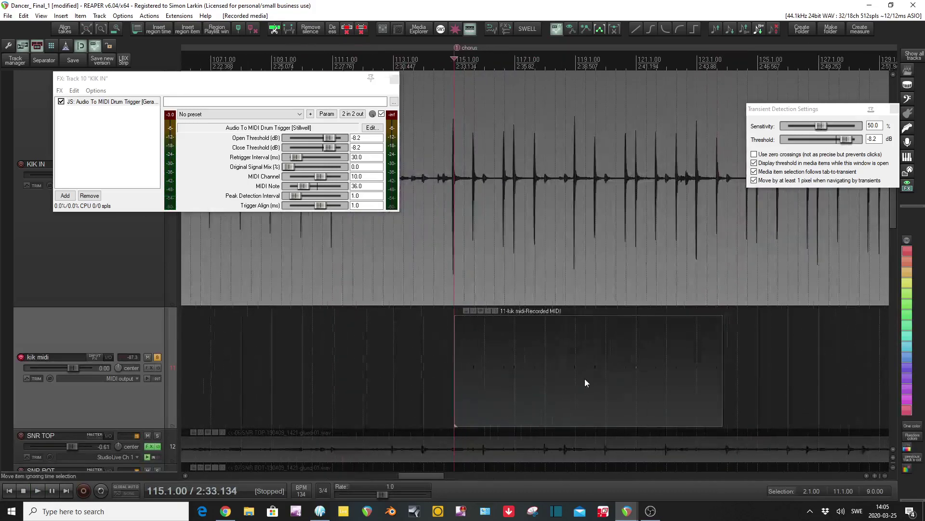
Step: Inspect the new kick MIDI item in the MIDI editor, then marquee-select both kik midi items
left_click(480, 377)
double_click(480, 376)
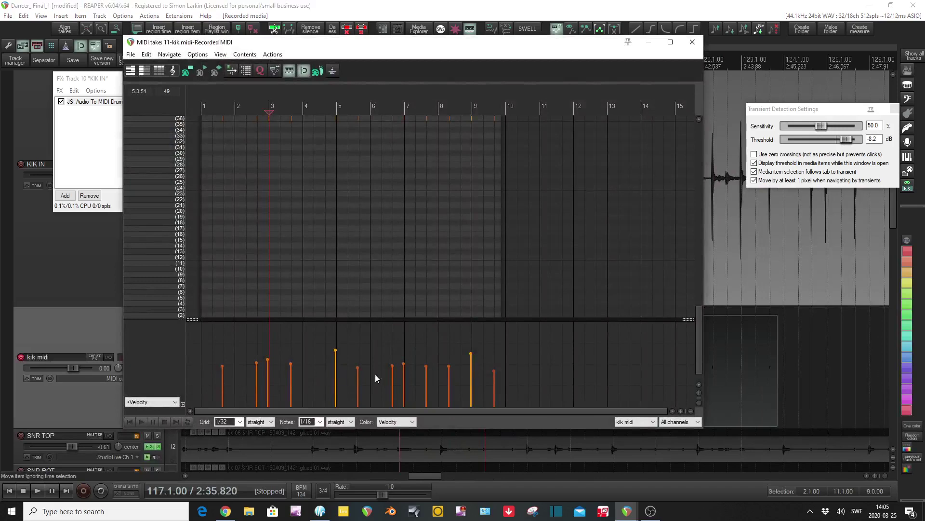
left_click(693, 43)
scroll(719, 317, "down", 6)
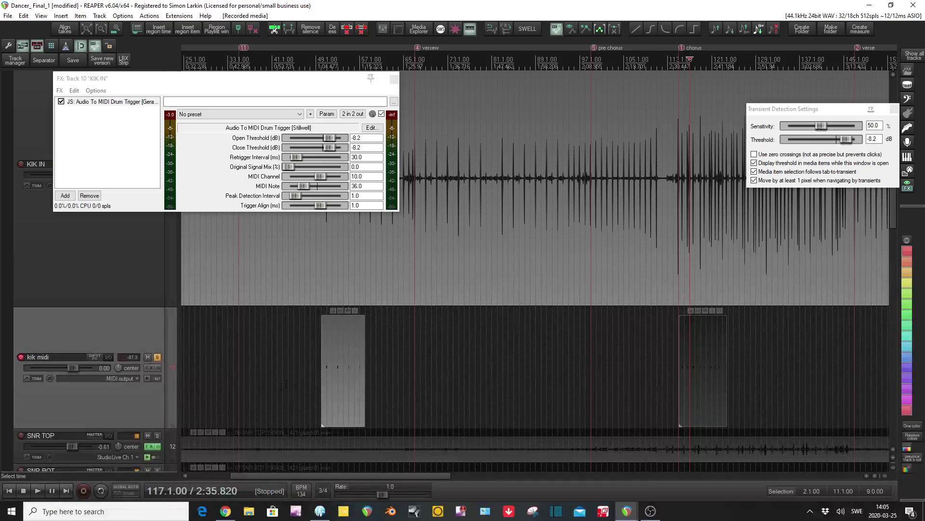
left_click_drag(284, 384, 771, 364)
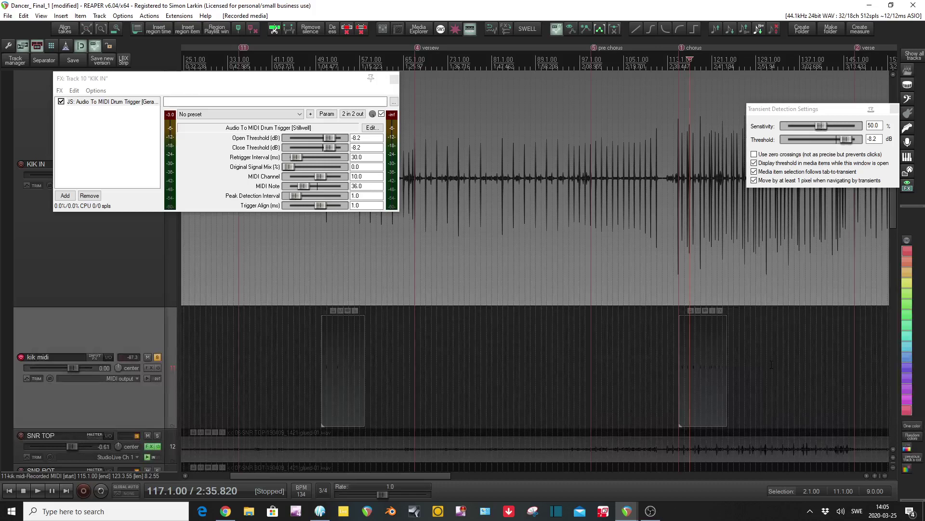
Step: Glue both kick MIDI items with Ctrl+G and drag all note velocities upward
key("ctrl+g")
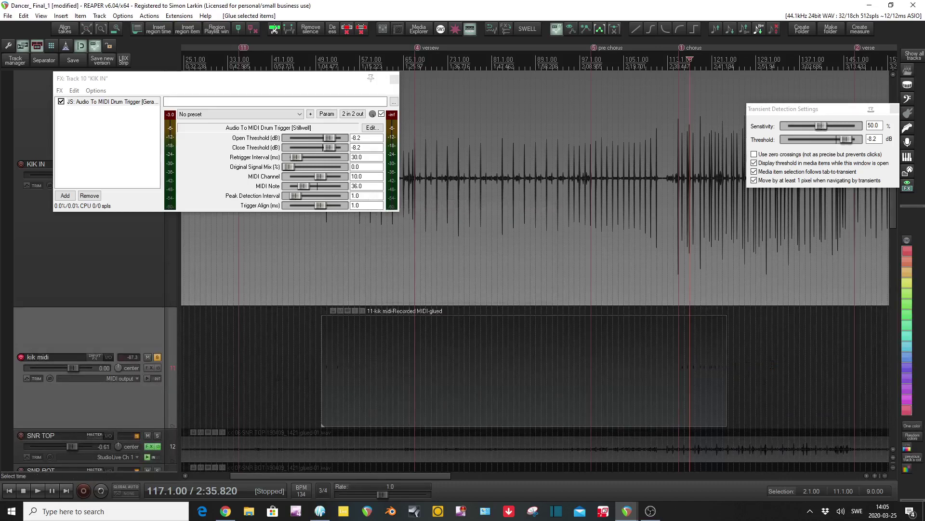
double_click(556, 380)
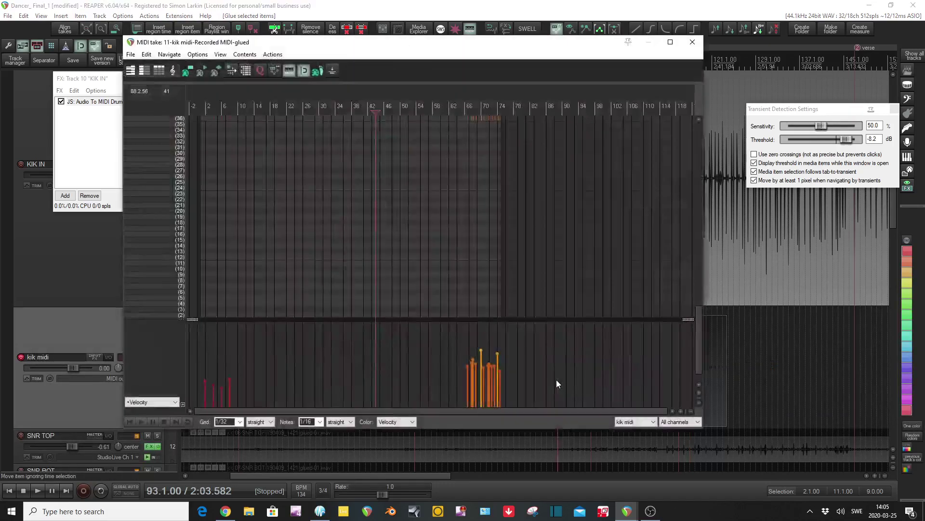
scroll(484, 330, "down", 5)
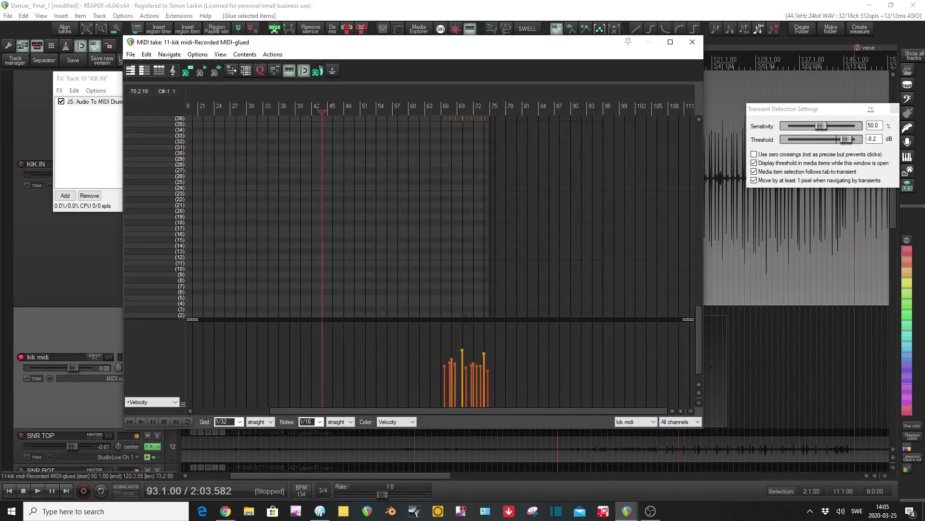
key("ctrl+a")
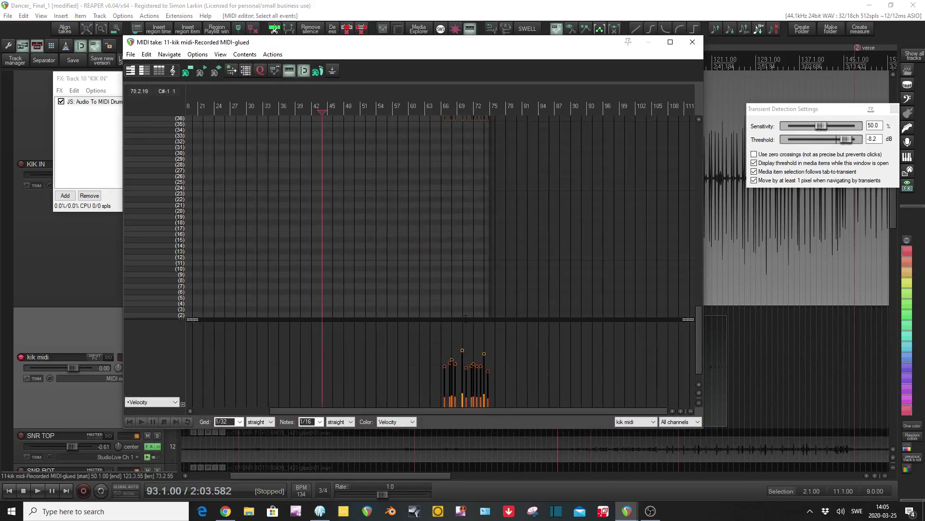
left_click_drag(487, 412, 411, 420)
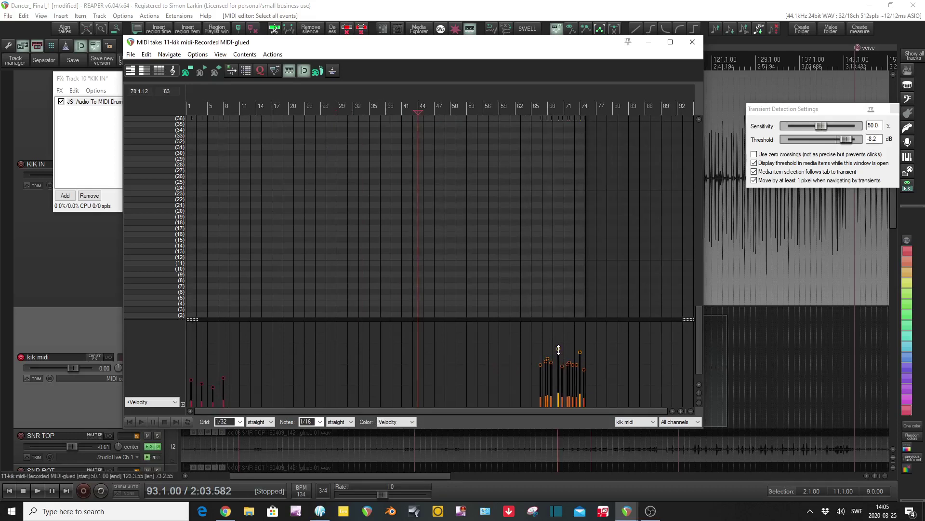
left_click_drag(559, 349, 558, 325)
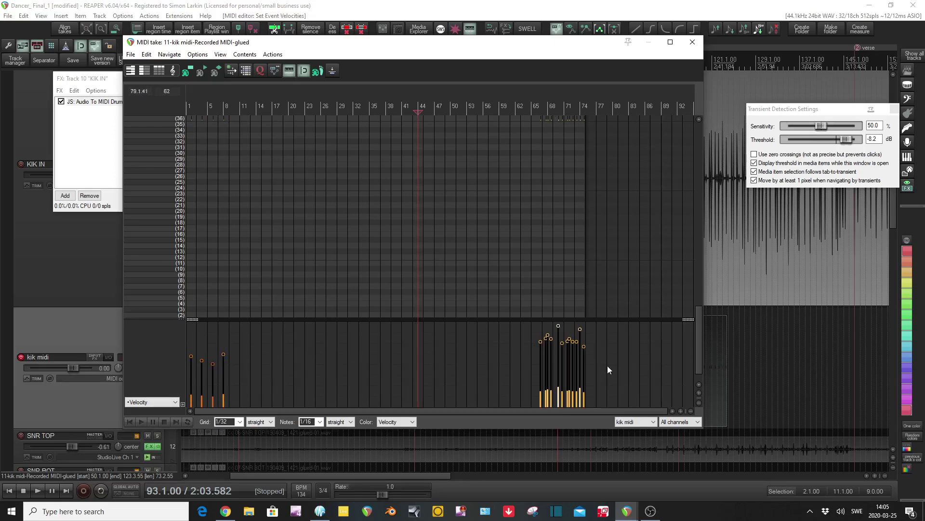
Step: Close the KIK IN FX chain window, mute KIK IN, and move the MIDI editor aside
scroll(606, 365, "down", 4)
scroll(401, 374, "up", 6)
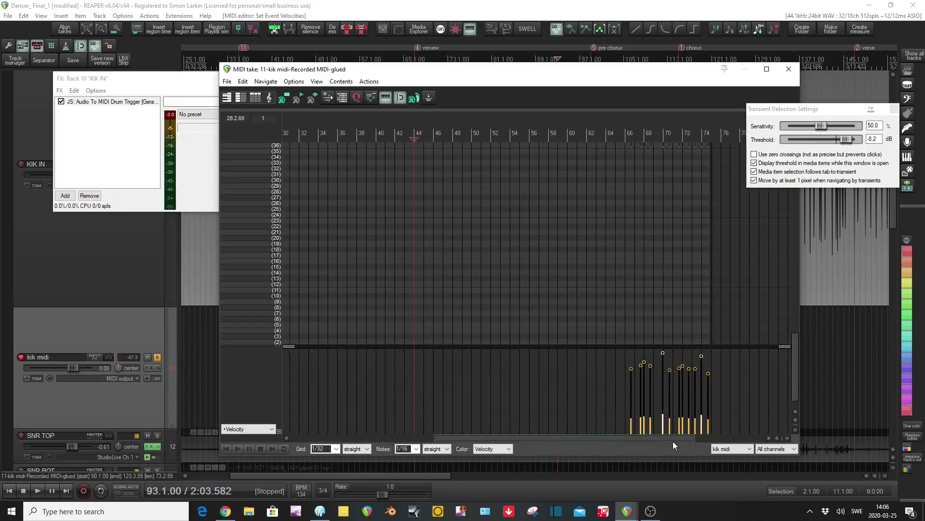
scroll(658, 441, "left", 10)
scroll(634, 282, "down", 3)
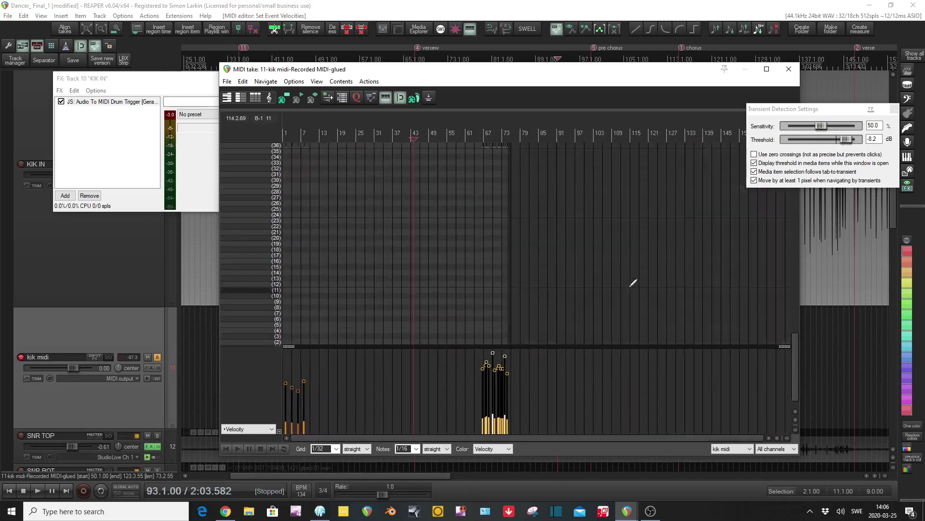
left_click(135, 276)
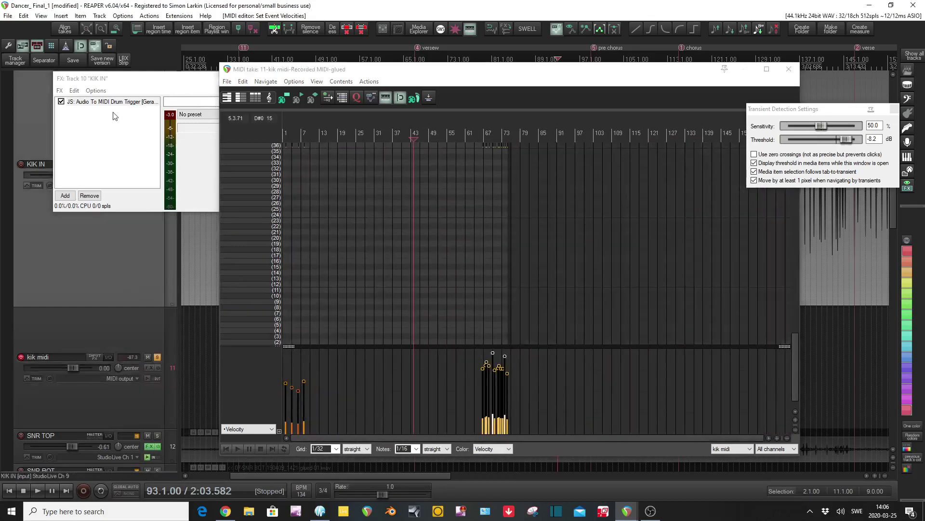
left_click(65, 103)
key("Escape")
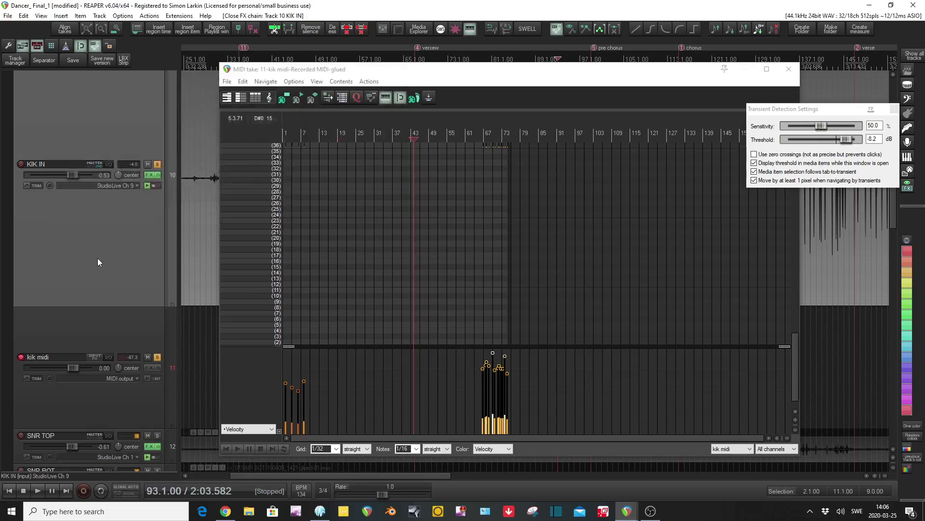
left_click(147, 165)
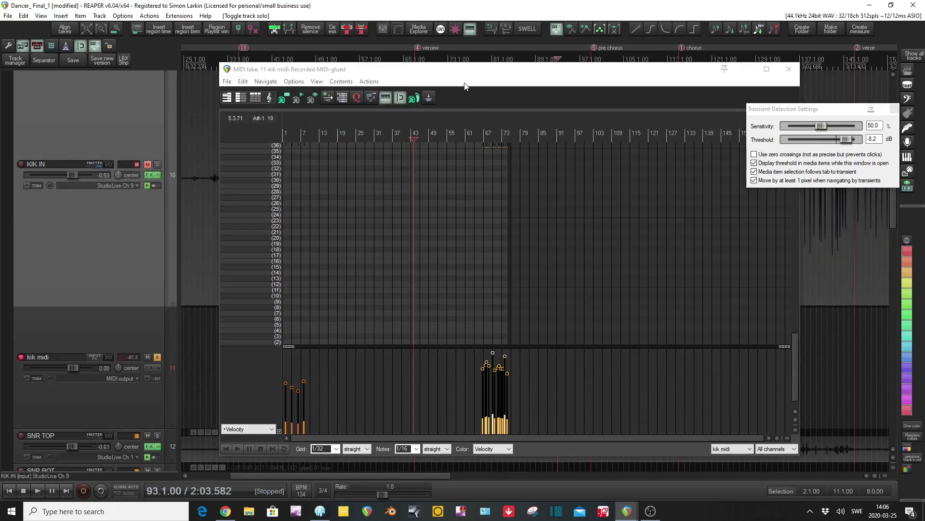
left_click_drag(472, 70, 101, 166)
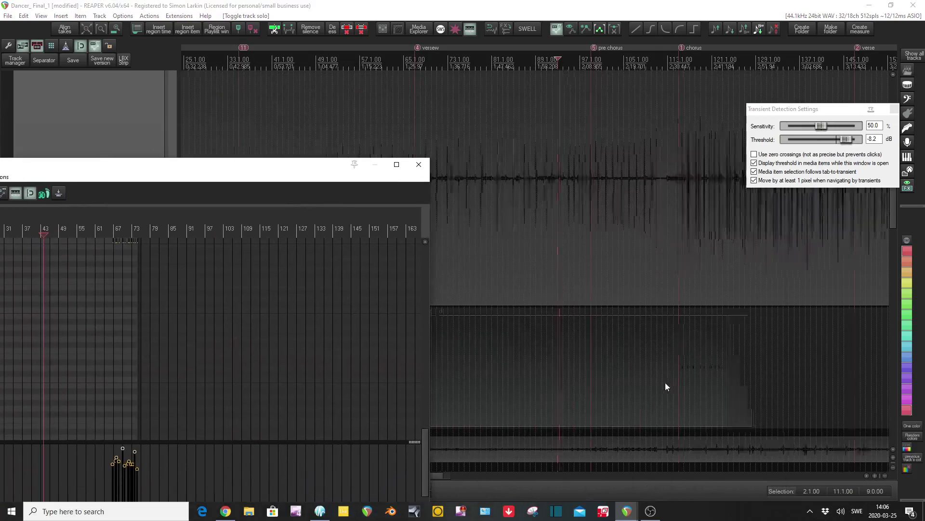
Step: Set the play position near bar 114 and bring the MIDI editor back into view
left_click(704, 386)
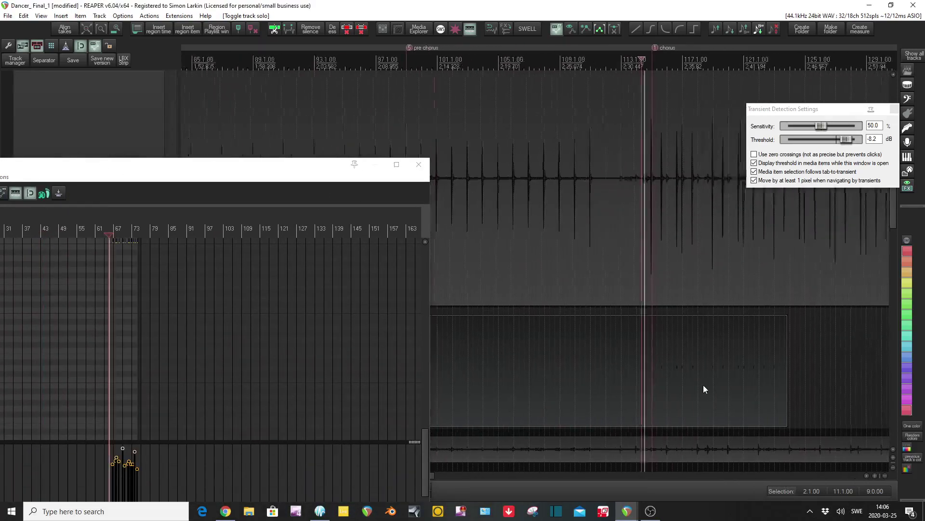
scroll(490, 369, "down", 2)
left_click_drag(217, 168, 398, 96)
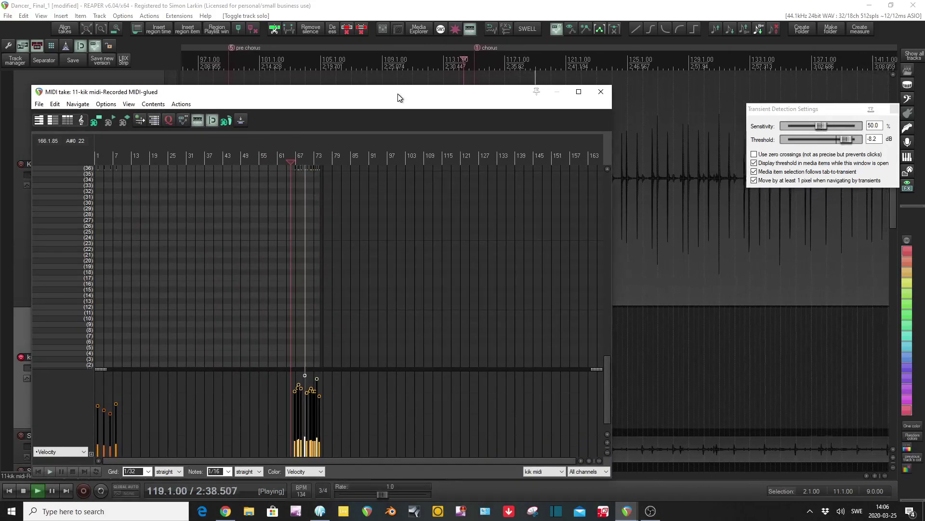
left_click_drag(399, 97, 399, 96)
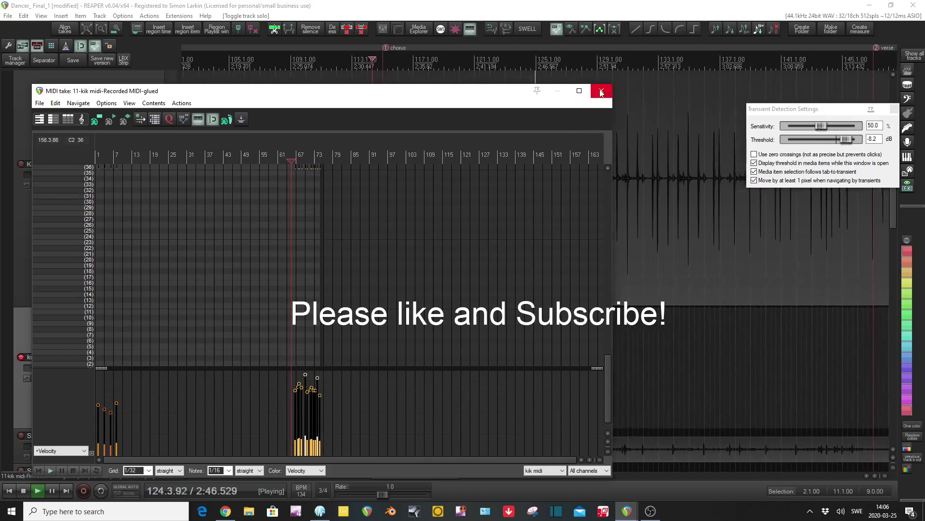
Step: Stop playback and close the MIDI editor, returning to the arrange view
key("space")
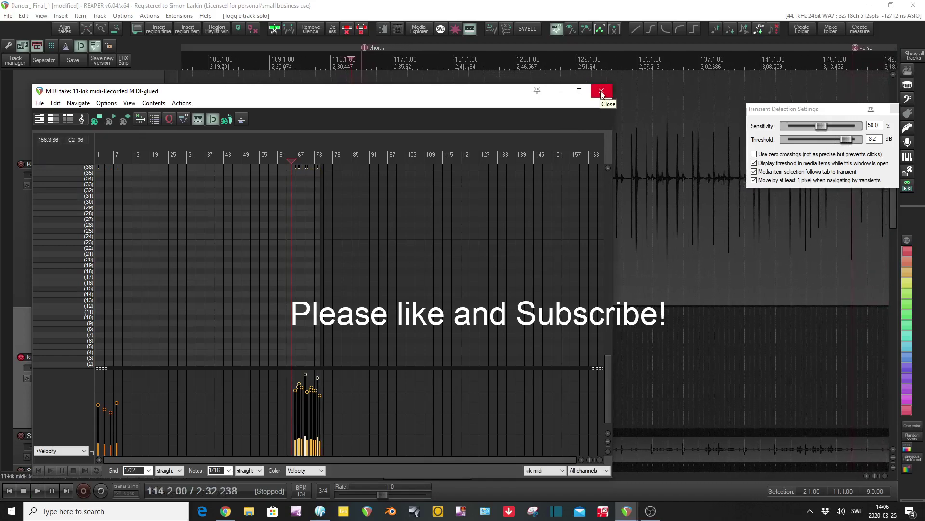
left_click(602, 90)
scroll(601, 96, "down", 10)
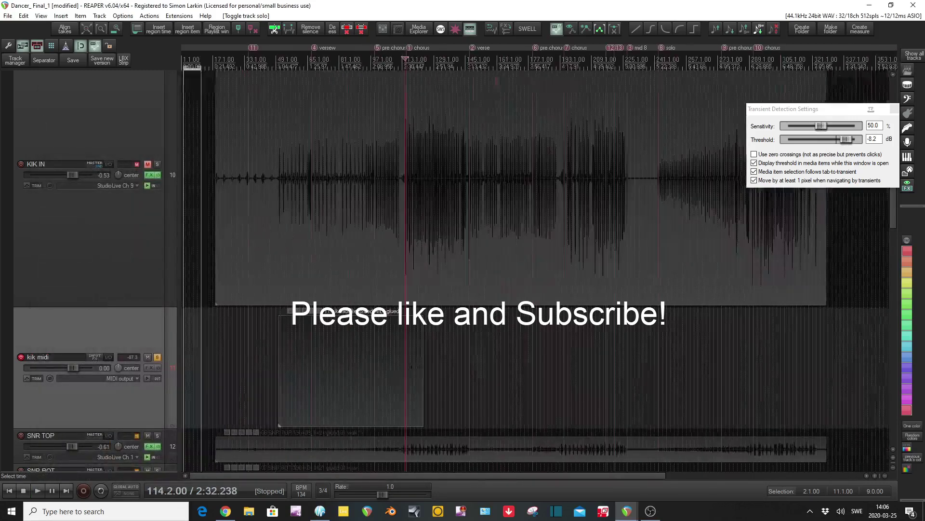
scroll(437, 394, "up", 5)
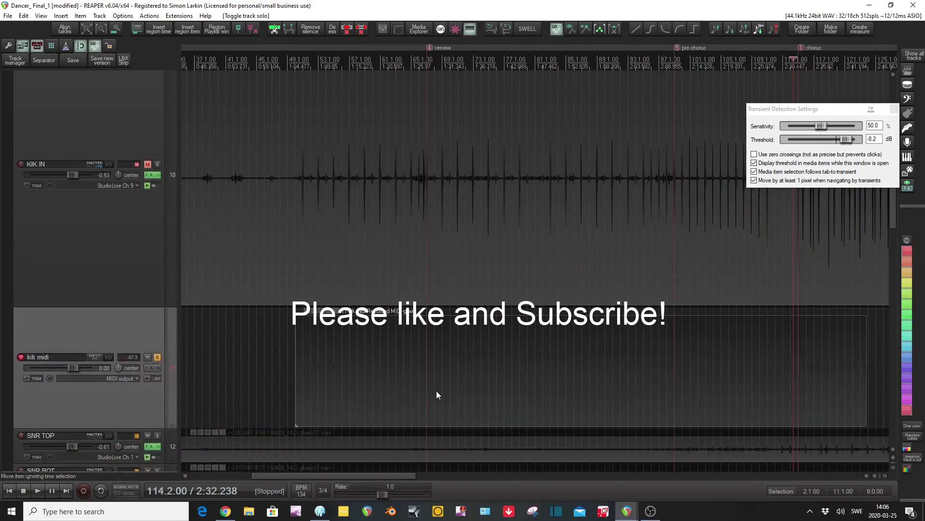